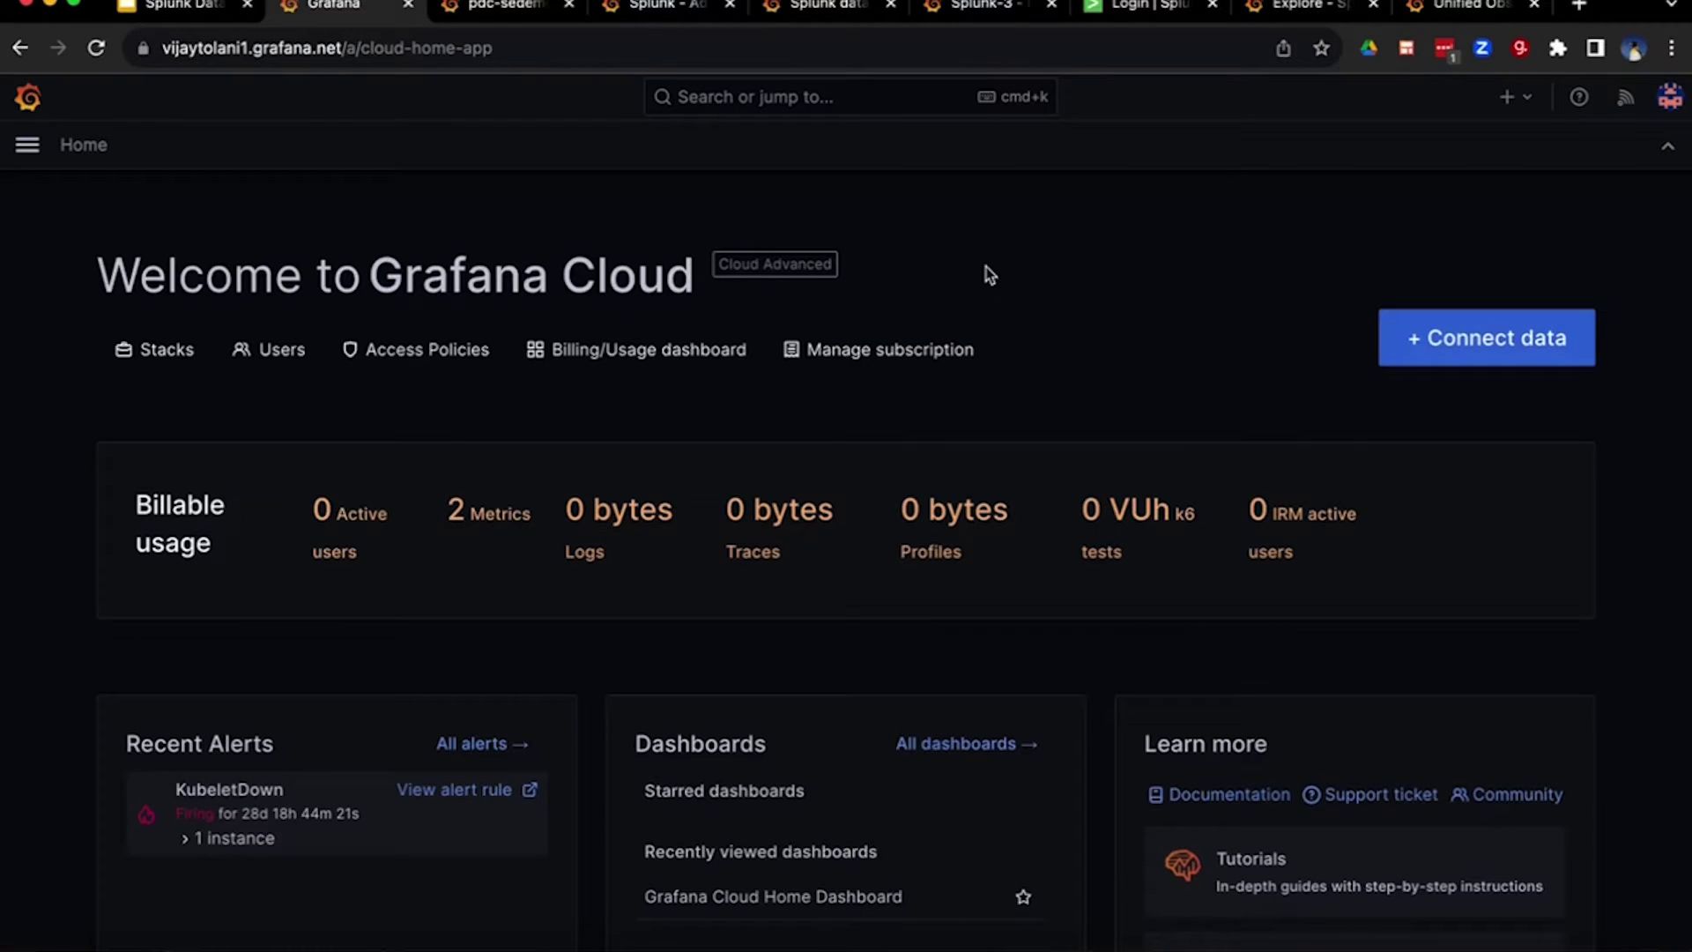
Search the Add new connection catalogue for 'splunk' to list the Splunk data sources
left_click(1464, 339)
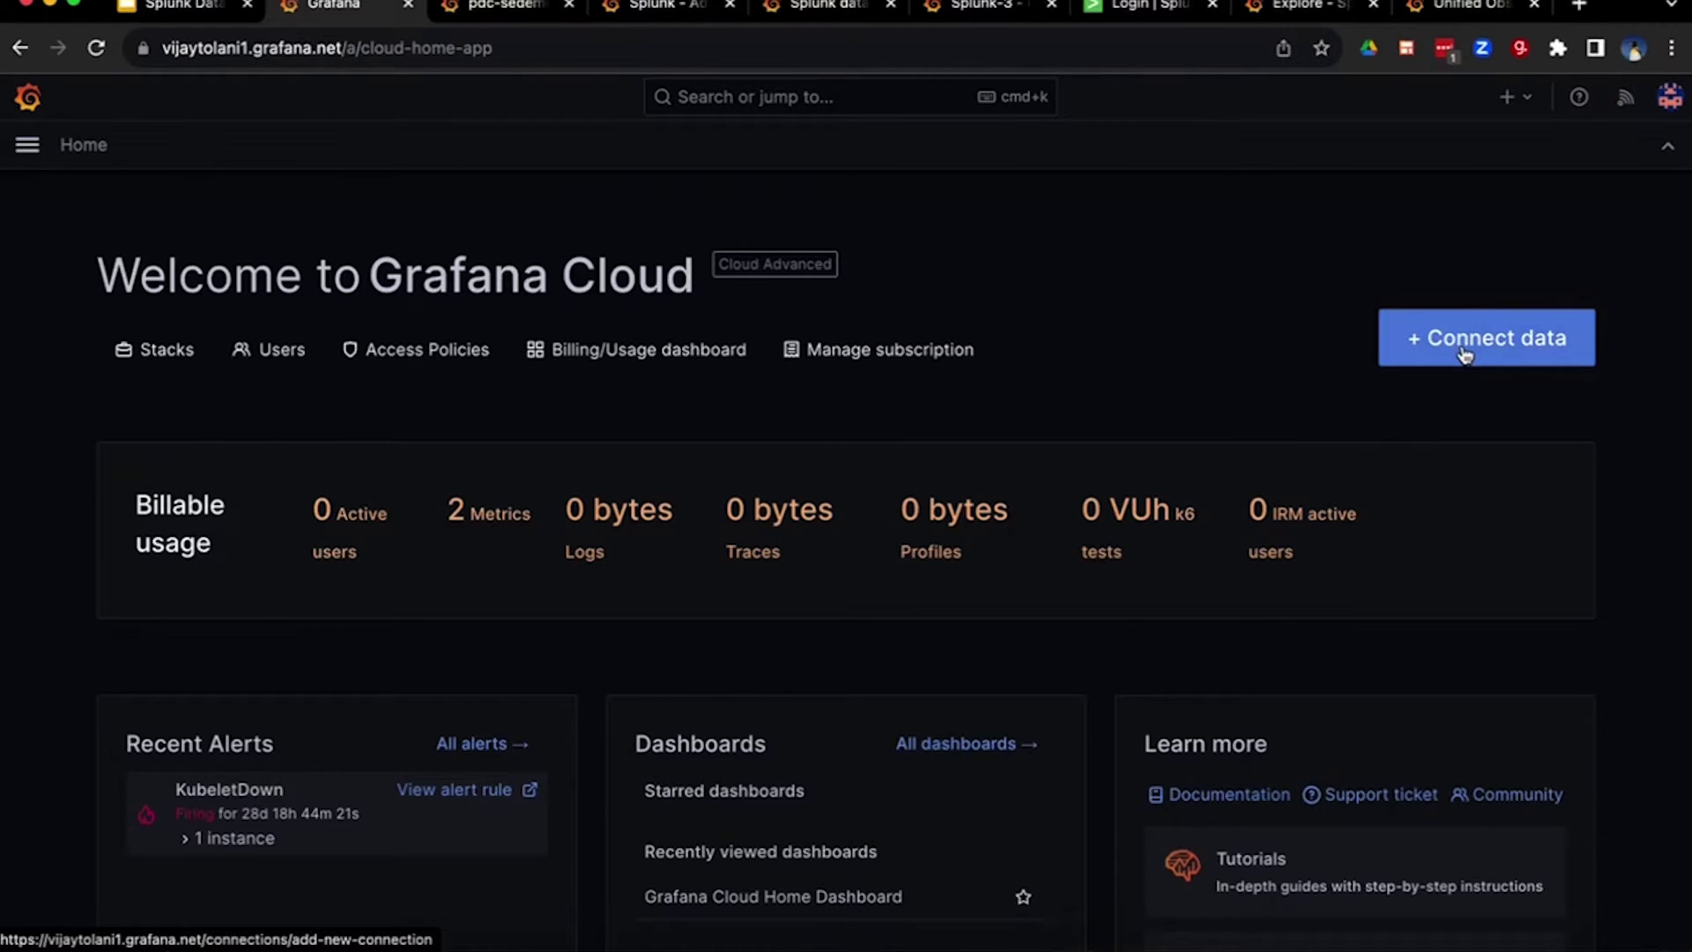
left_click(714, 348)
type("s")
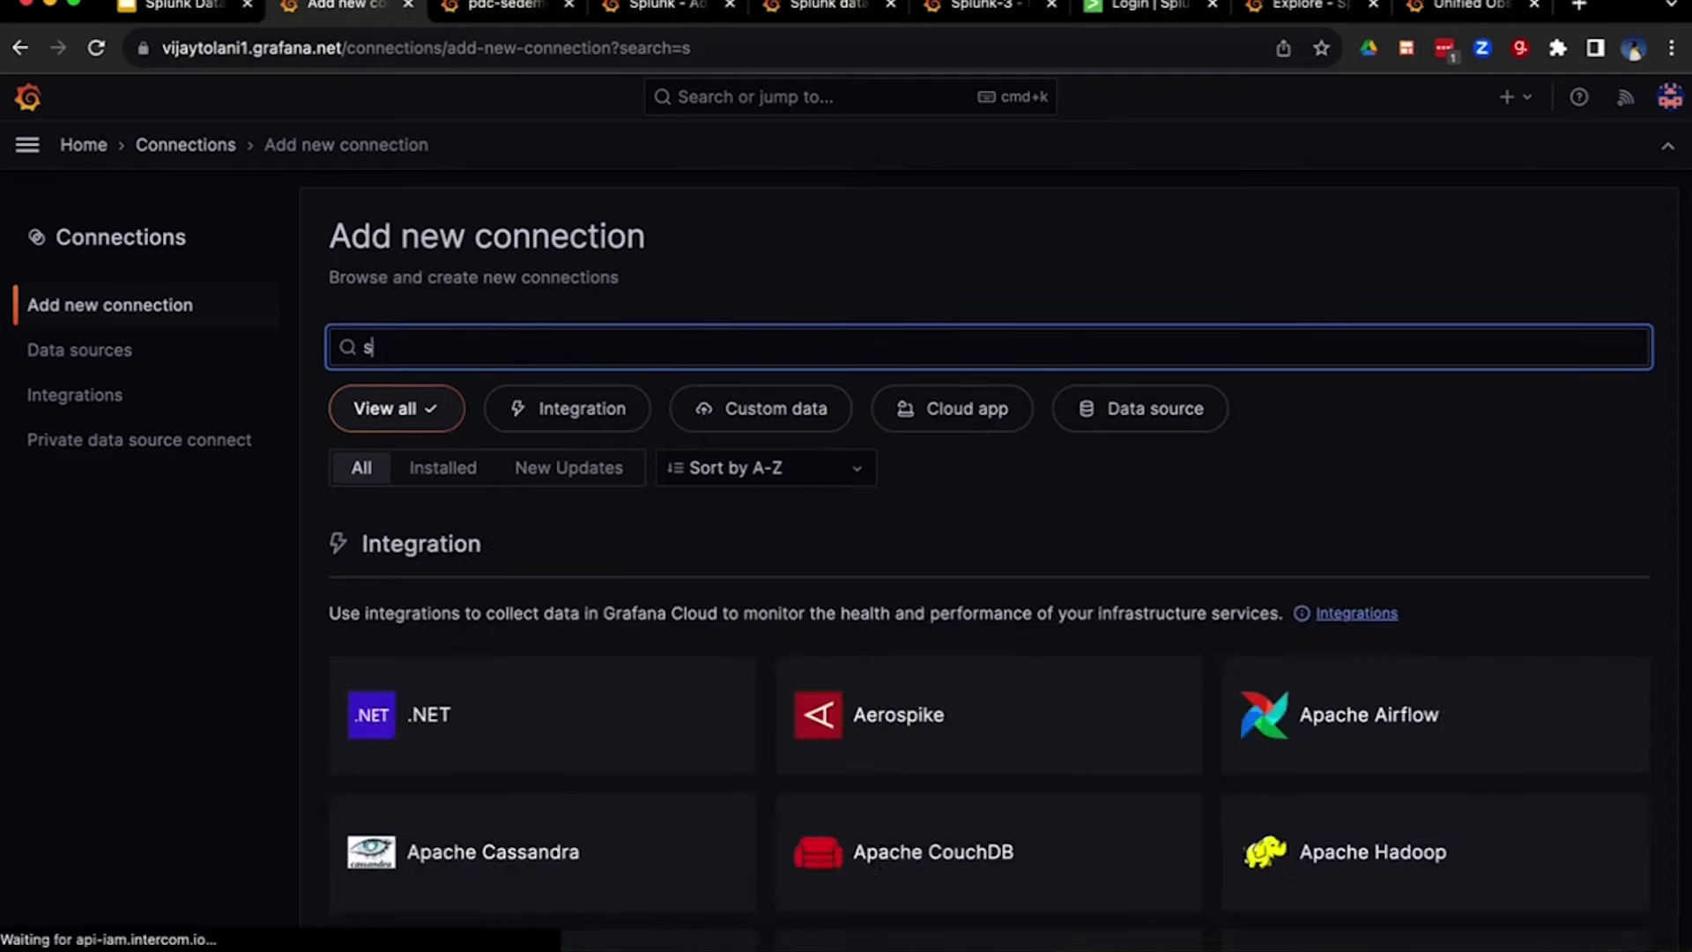
type("plunk")
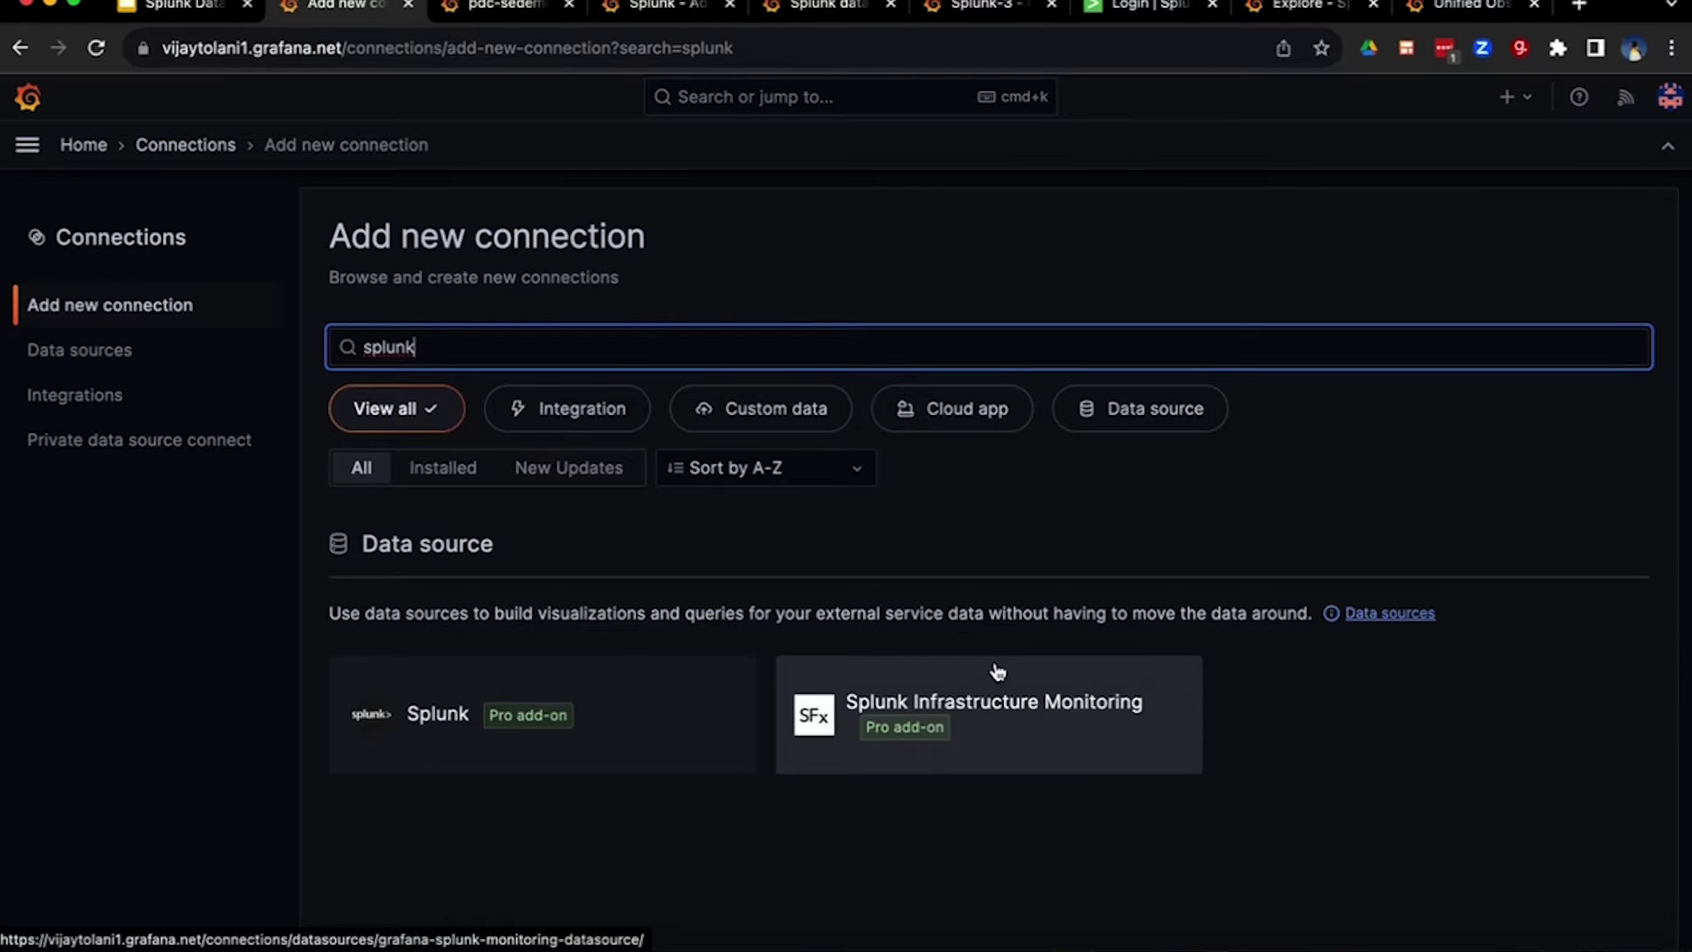
Install Splunk plugin 4.3.3 from grafana.com onto the chosen instance and open its plugin page
left_click(632, 677)
left_click(1488, 241)
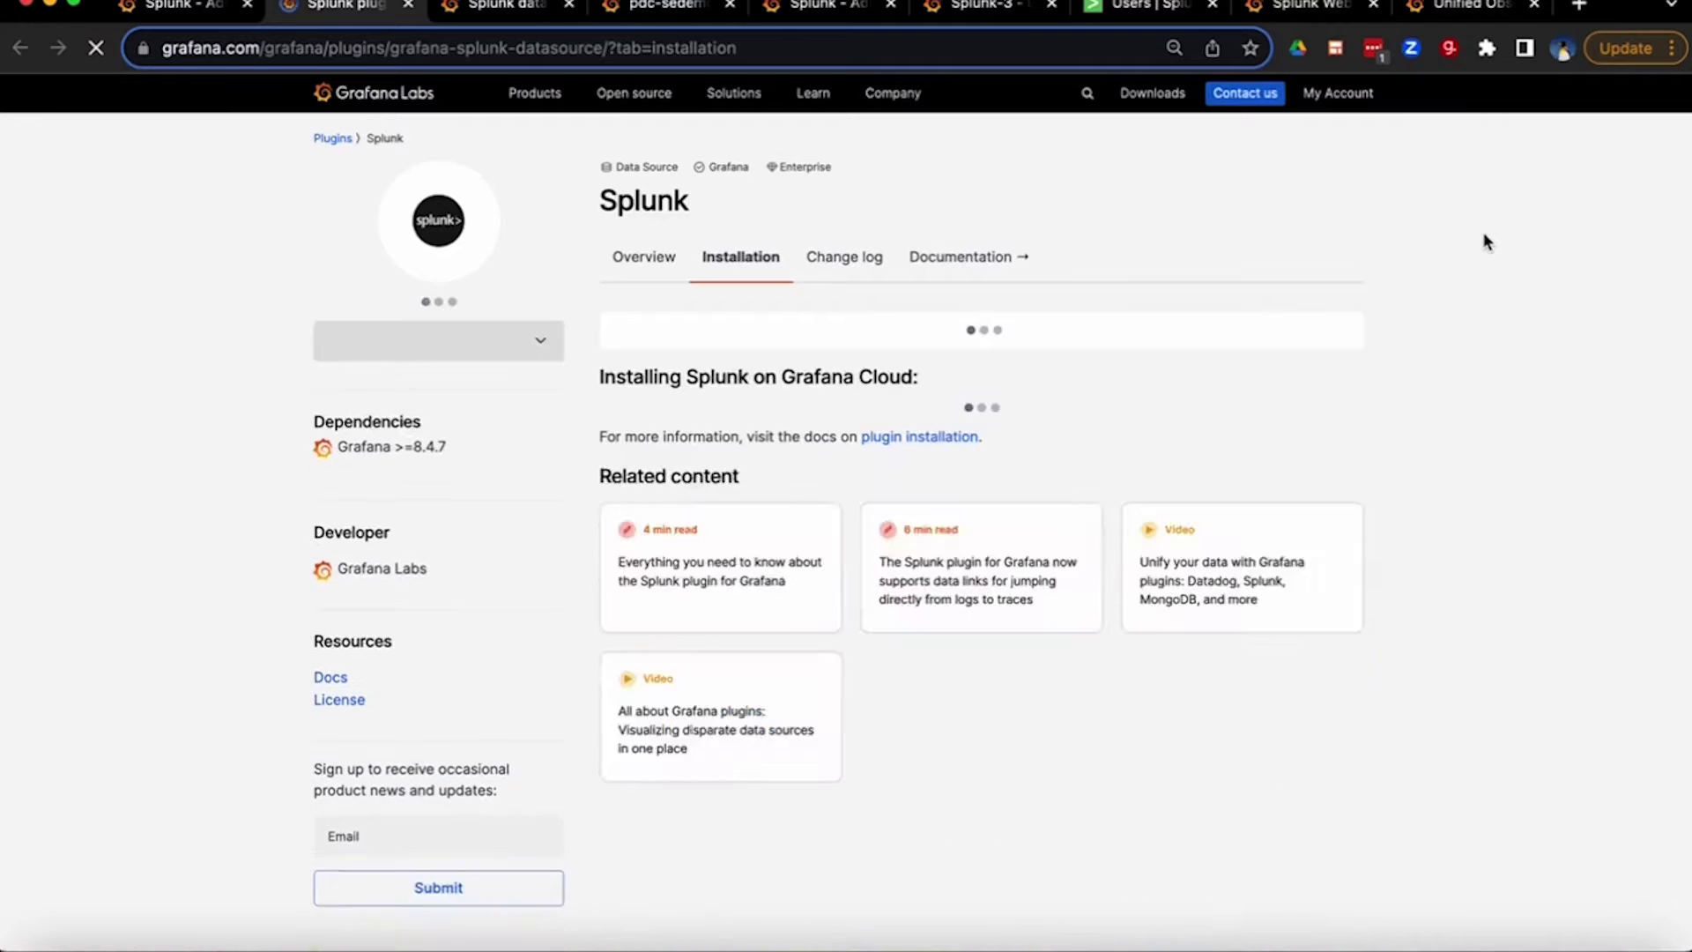
scroll(991, 491, "down", 5)
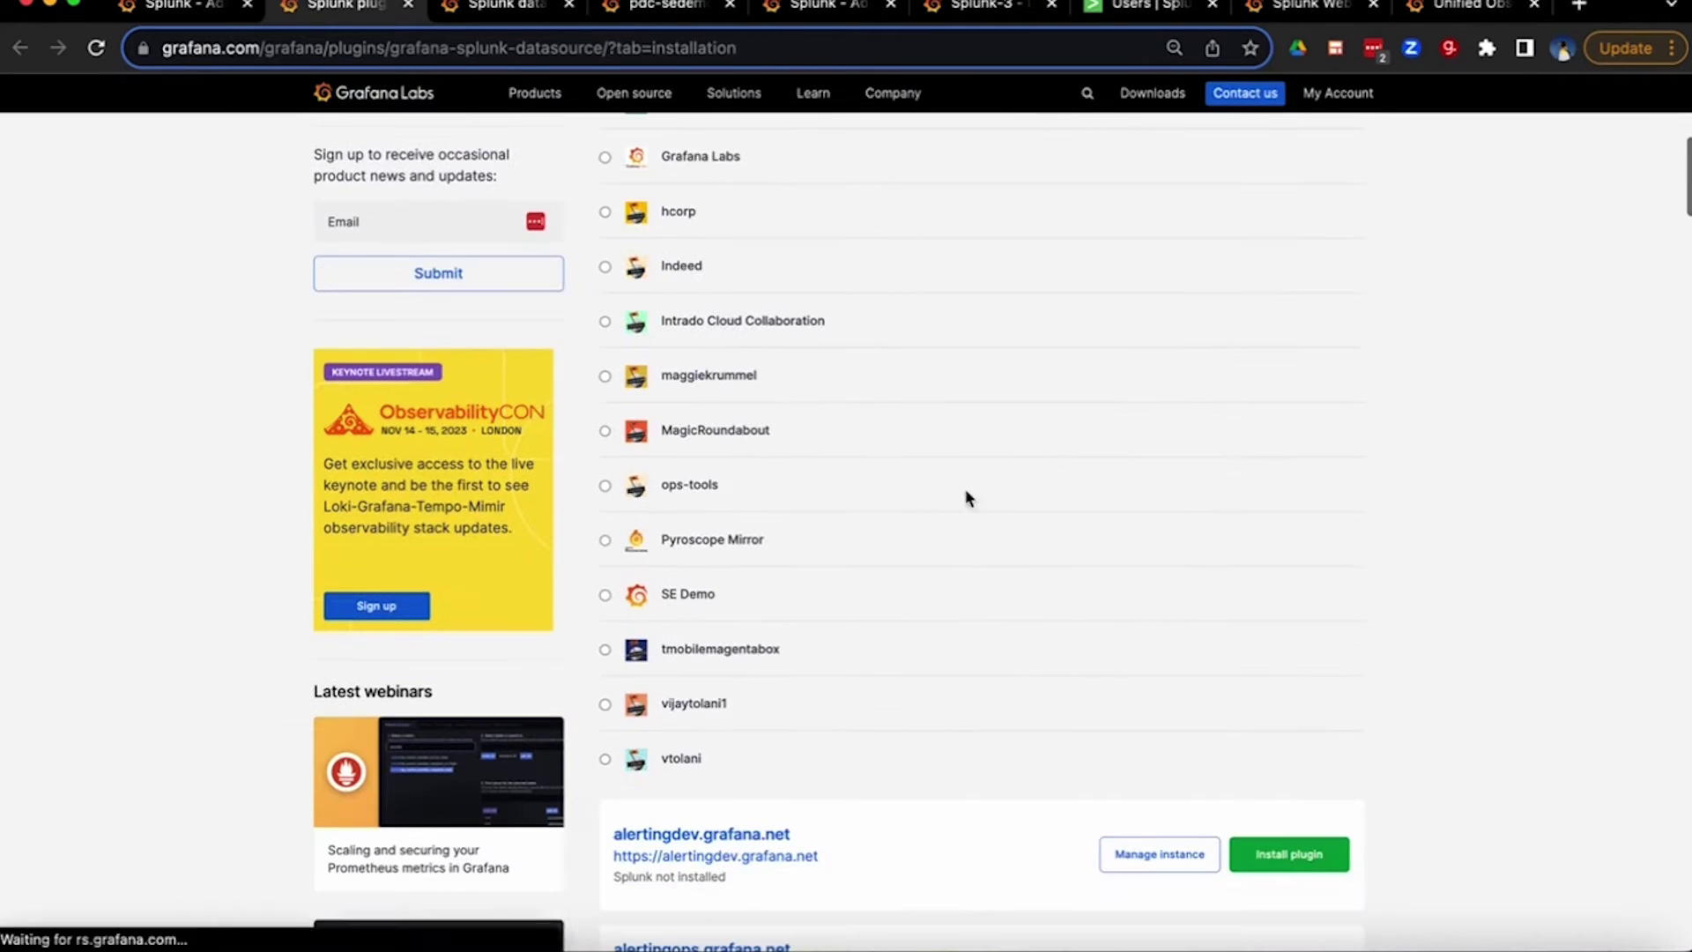
left_click(606, 705)
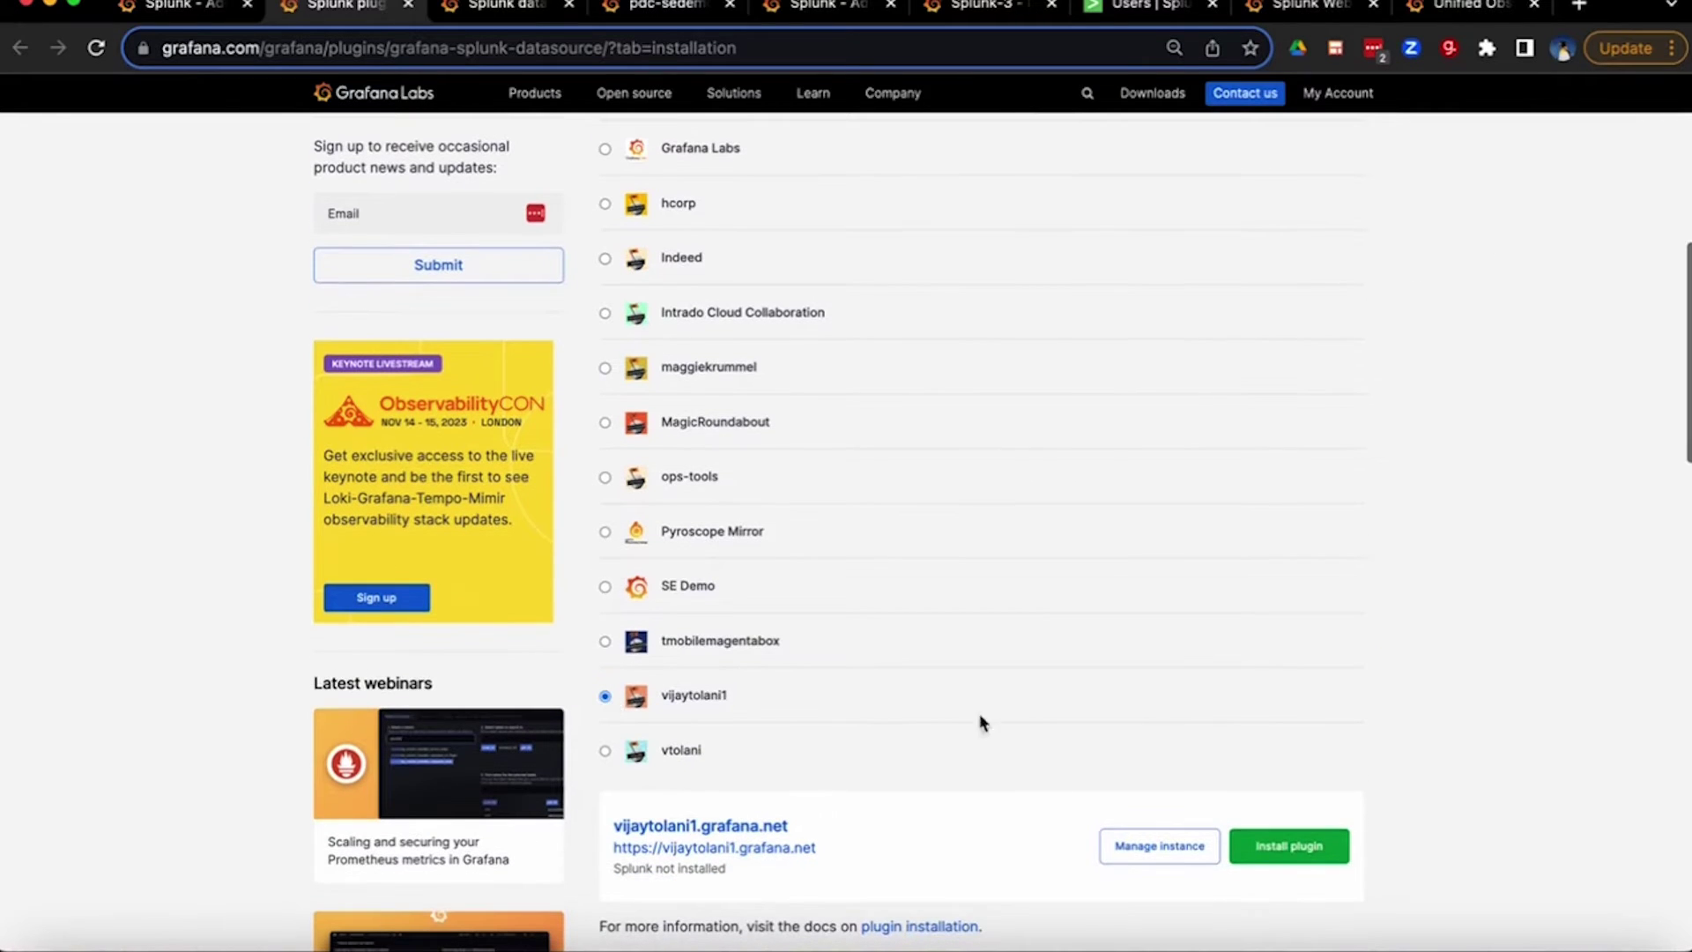
left_click(1279, 856)
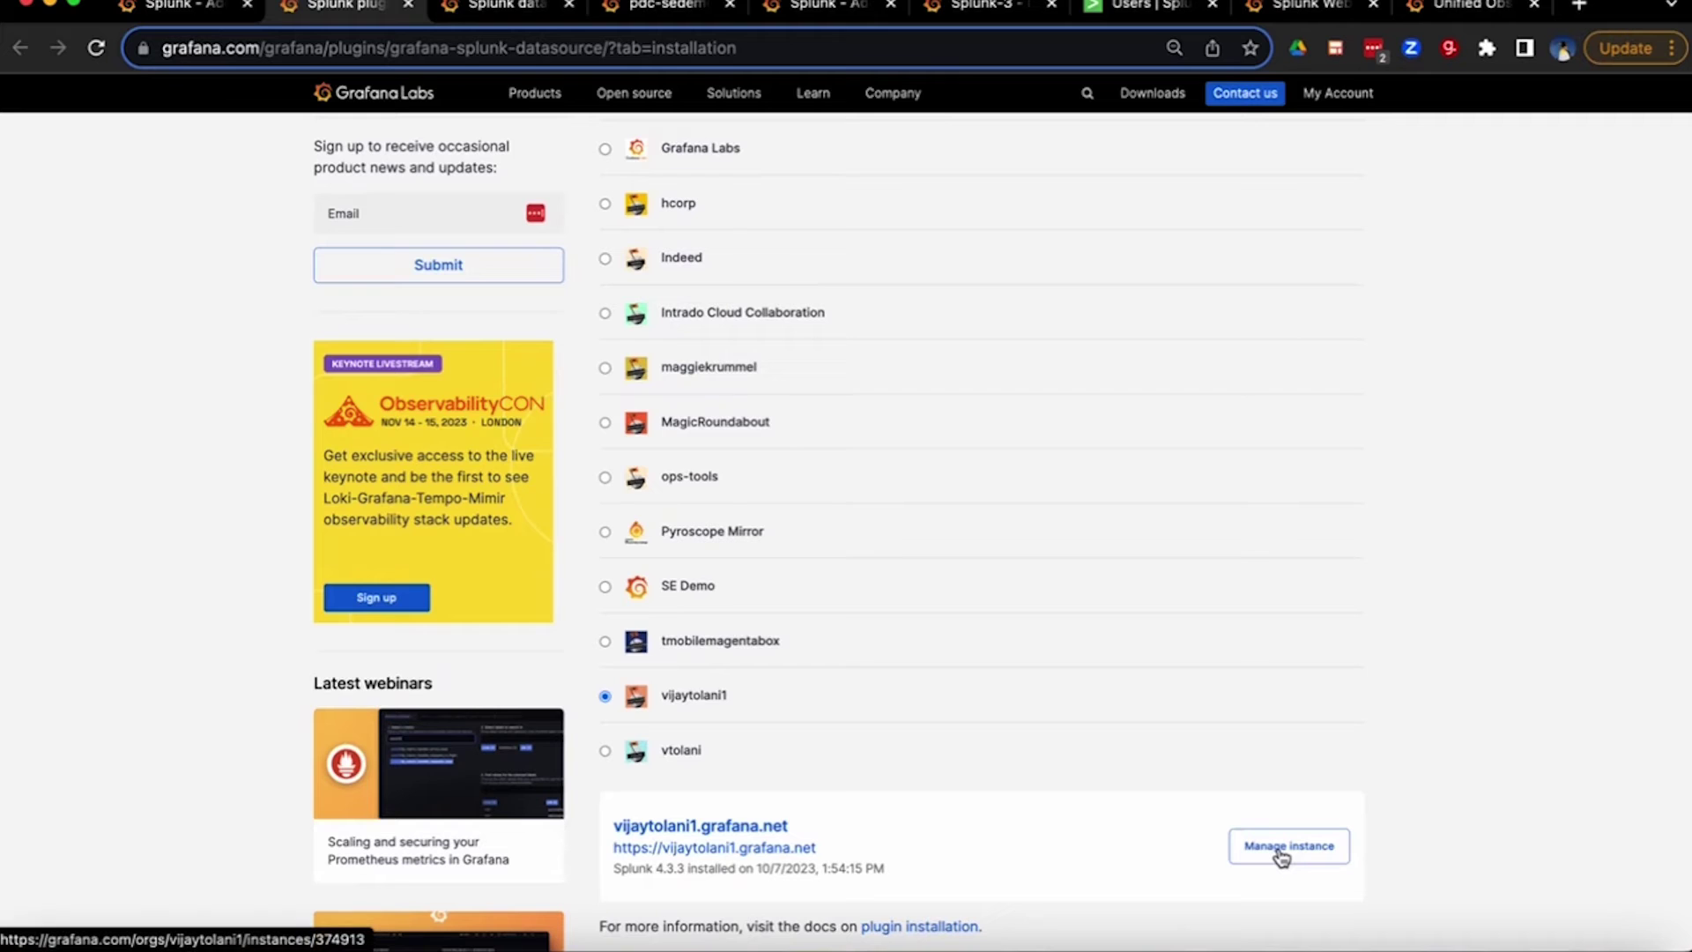
left_click(1281, 853)
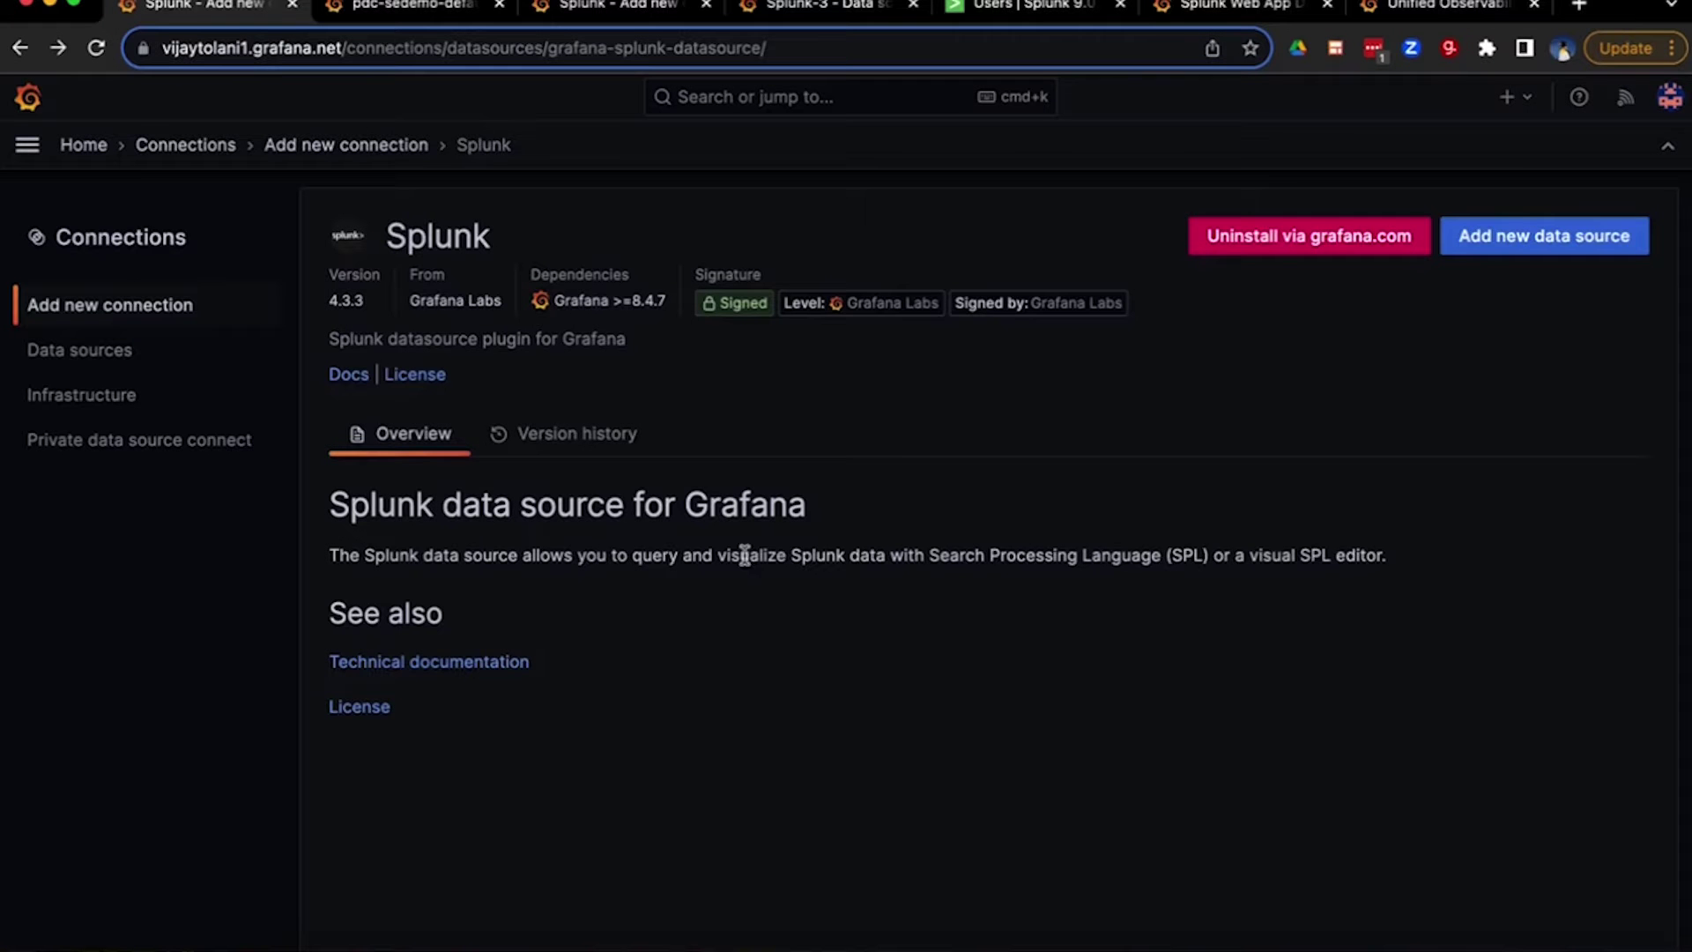
Read the Splunk plugin's technical documentation on enabling port 8089
left_click(491, 673)
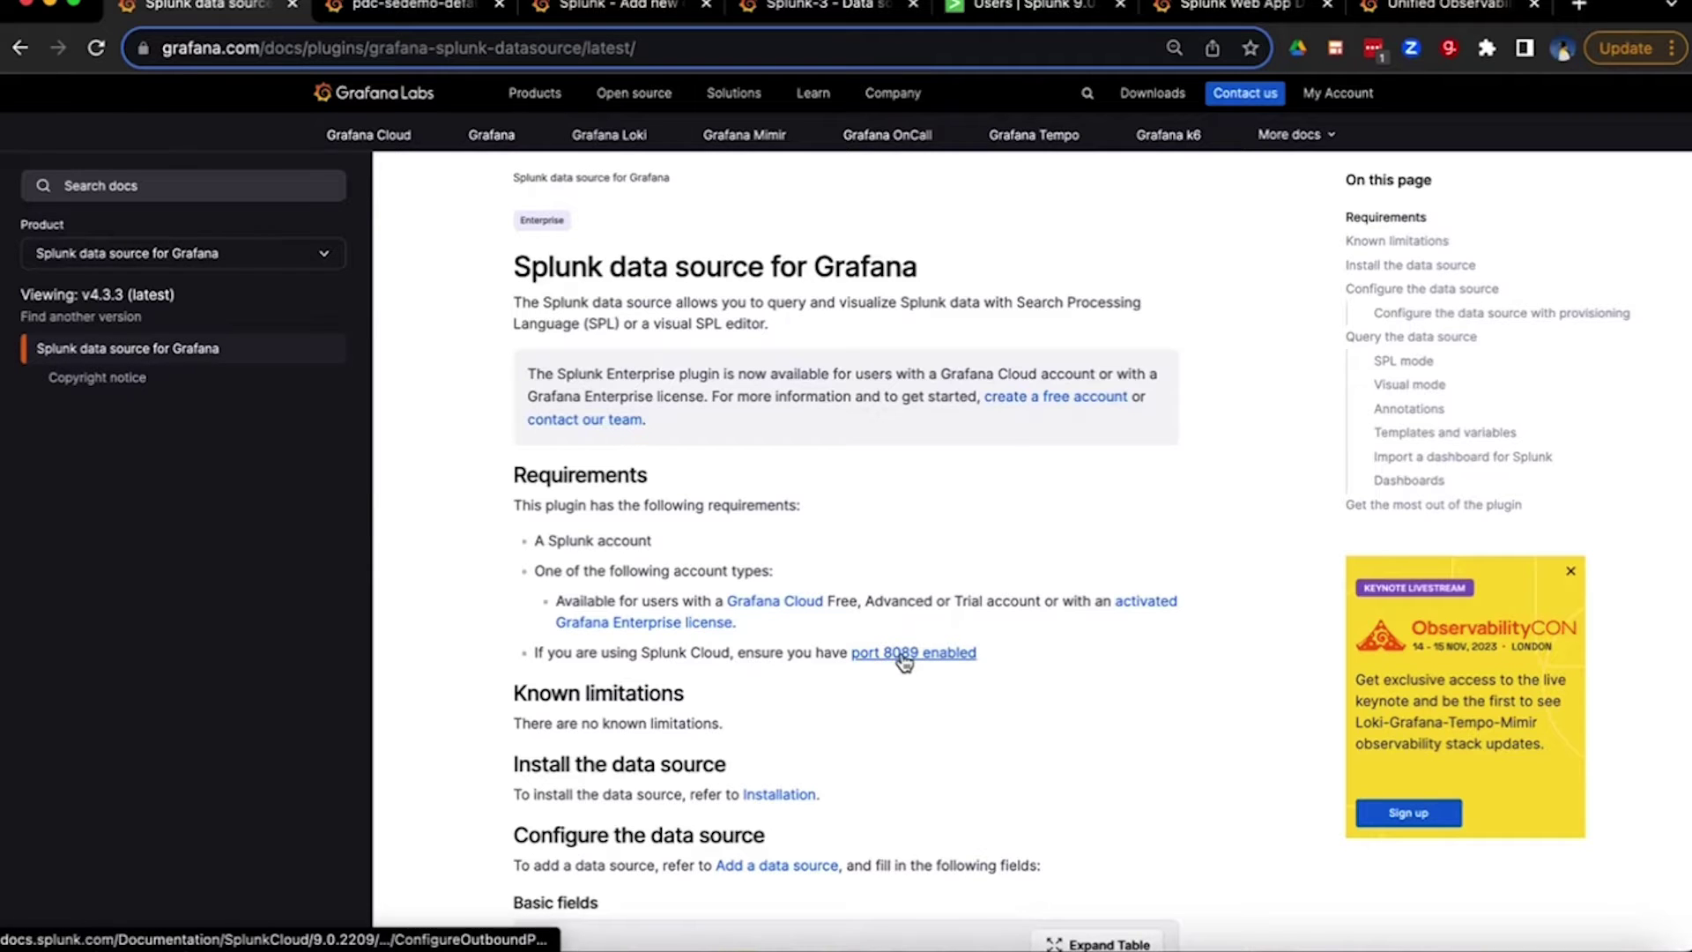
left_click(903, 655)
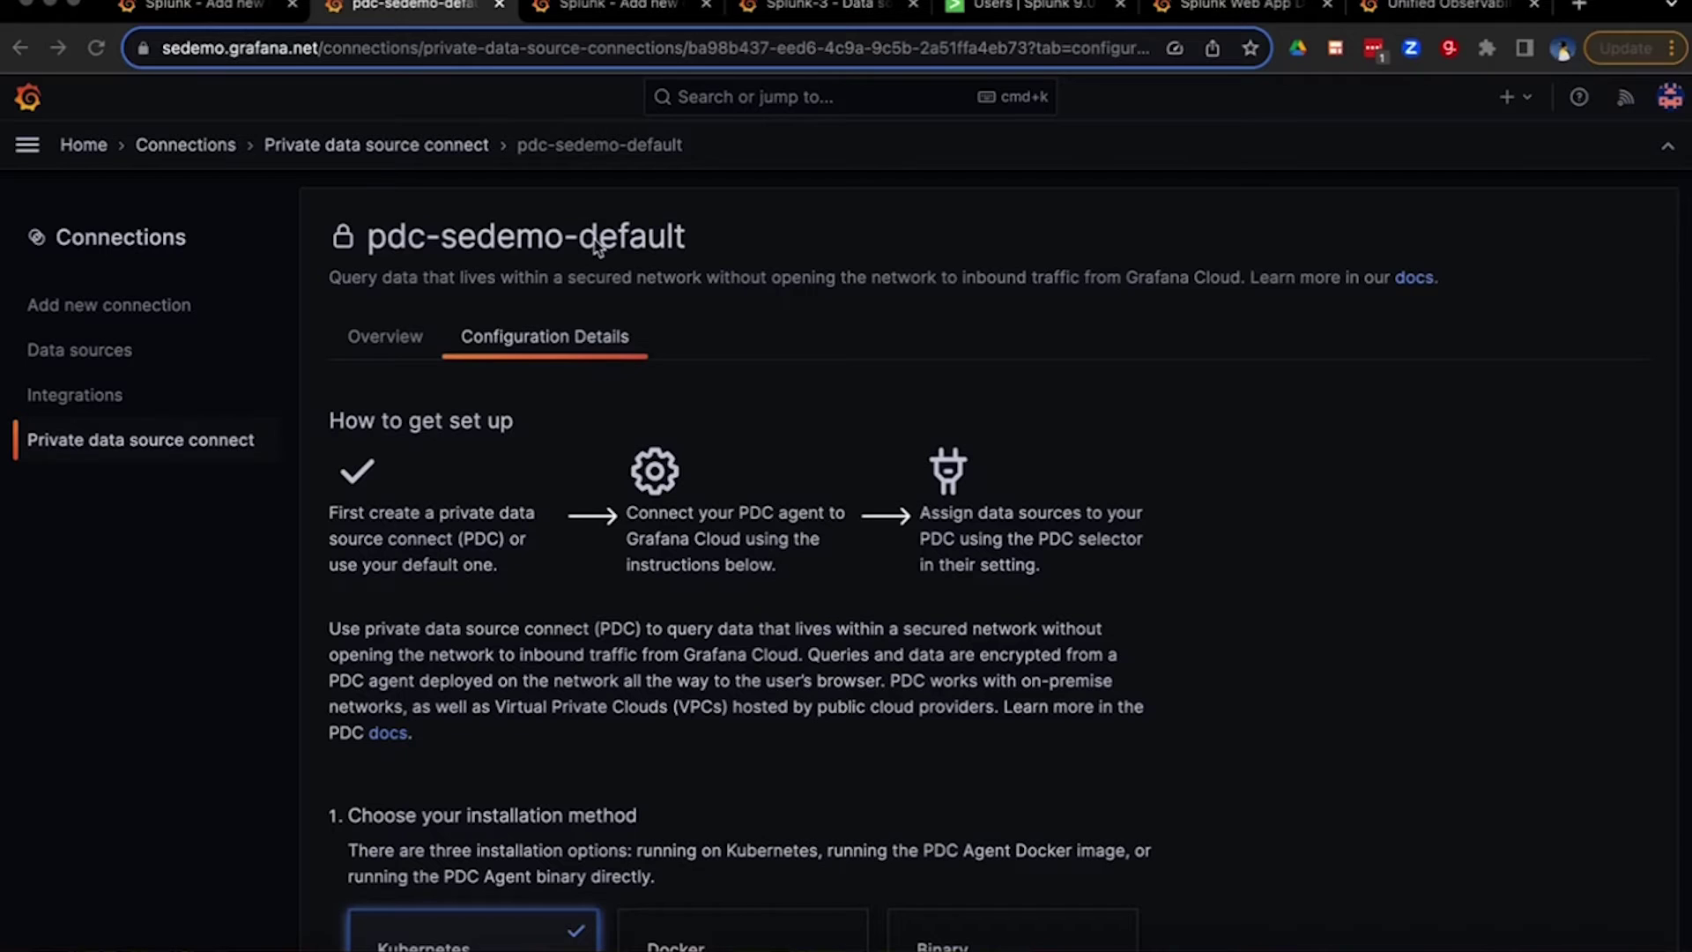
Go to Connections > Private data source connect to review the PDC agent setup
left_click(27, 146)
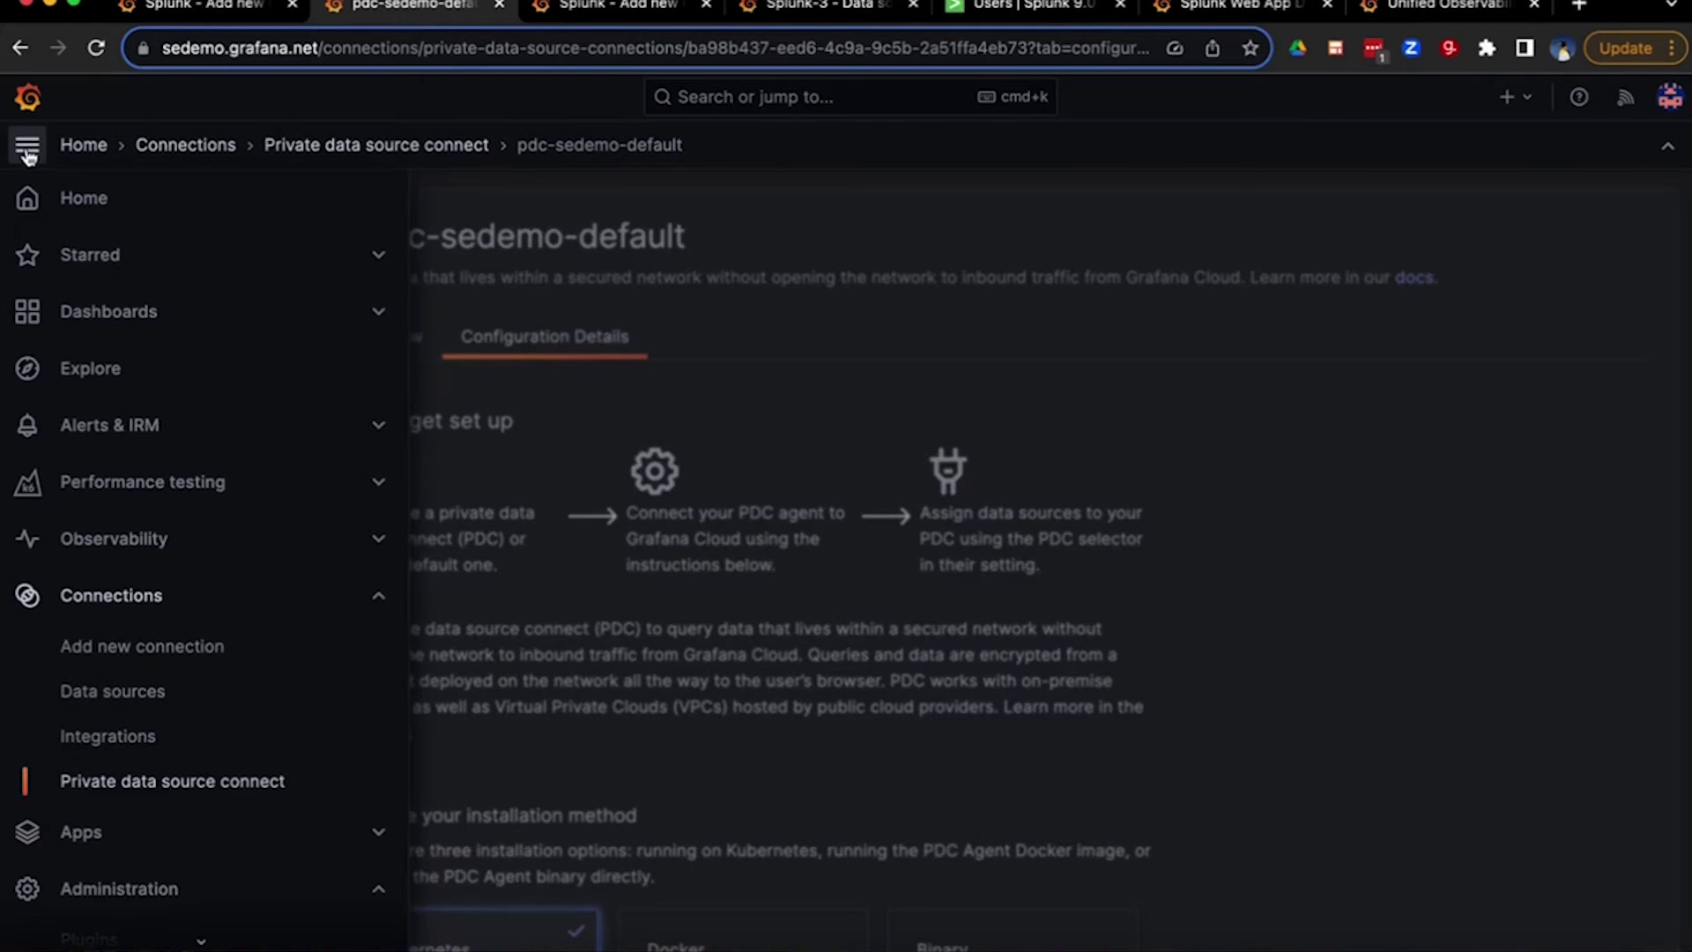
left_click(224, 783)
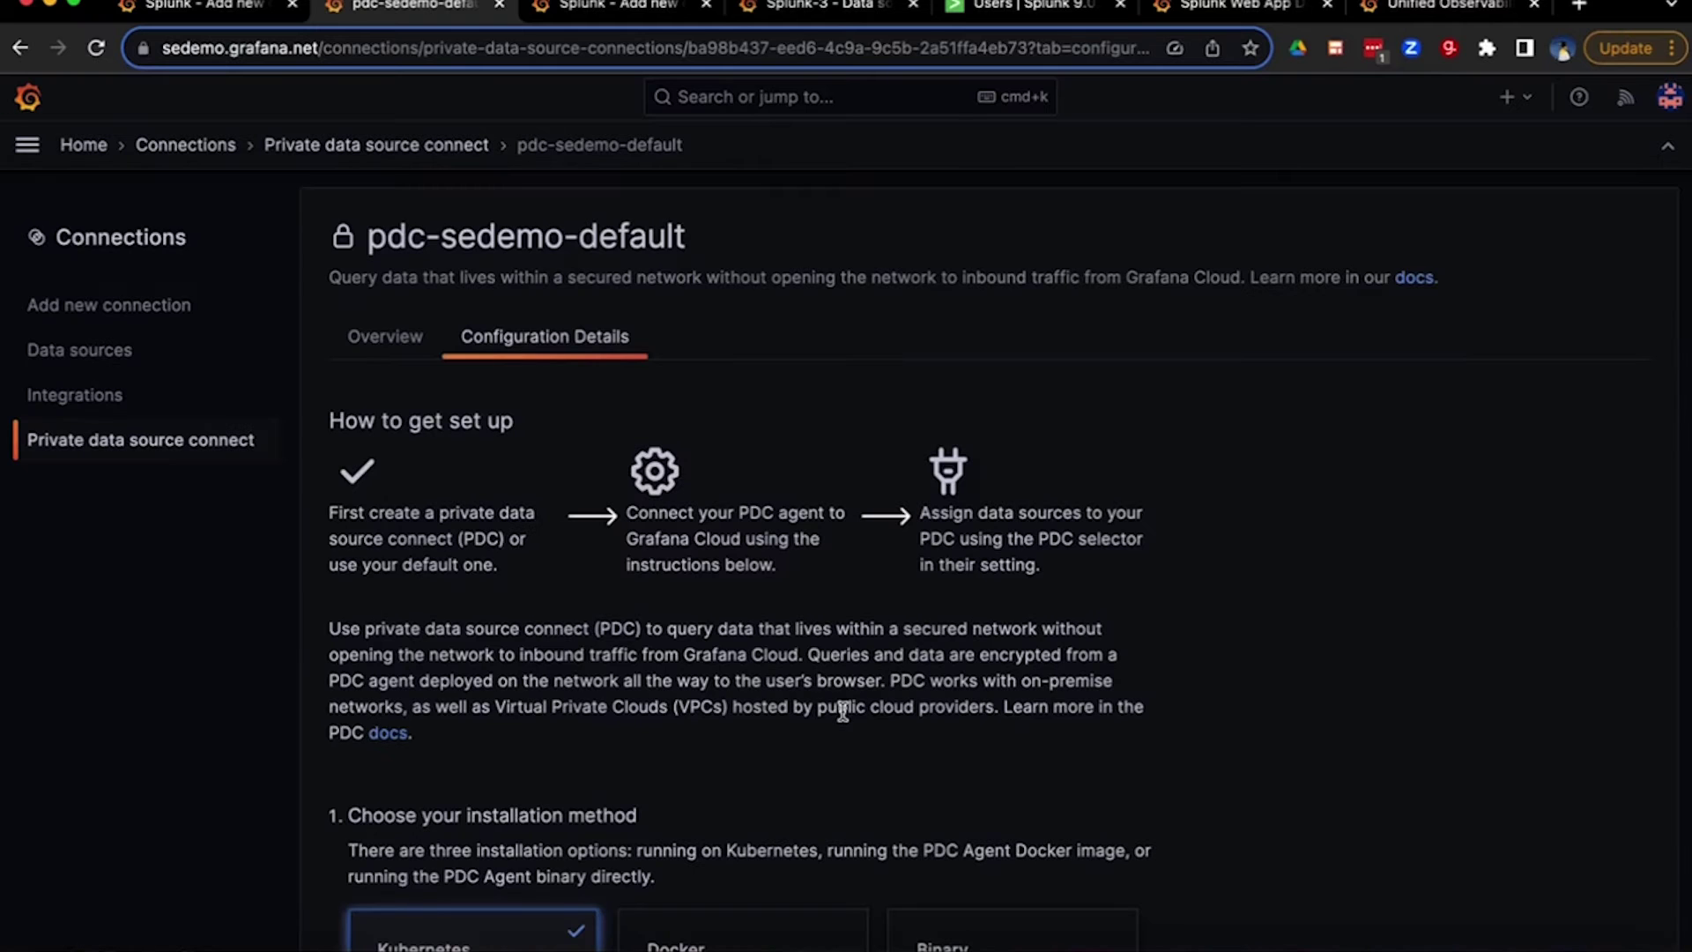
scroll(1121, 587, "down", 3)
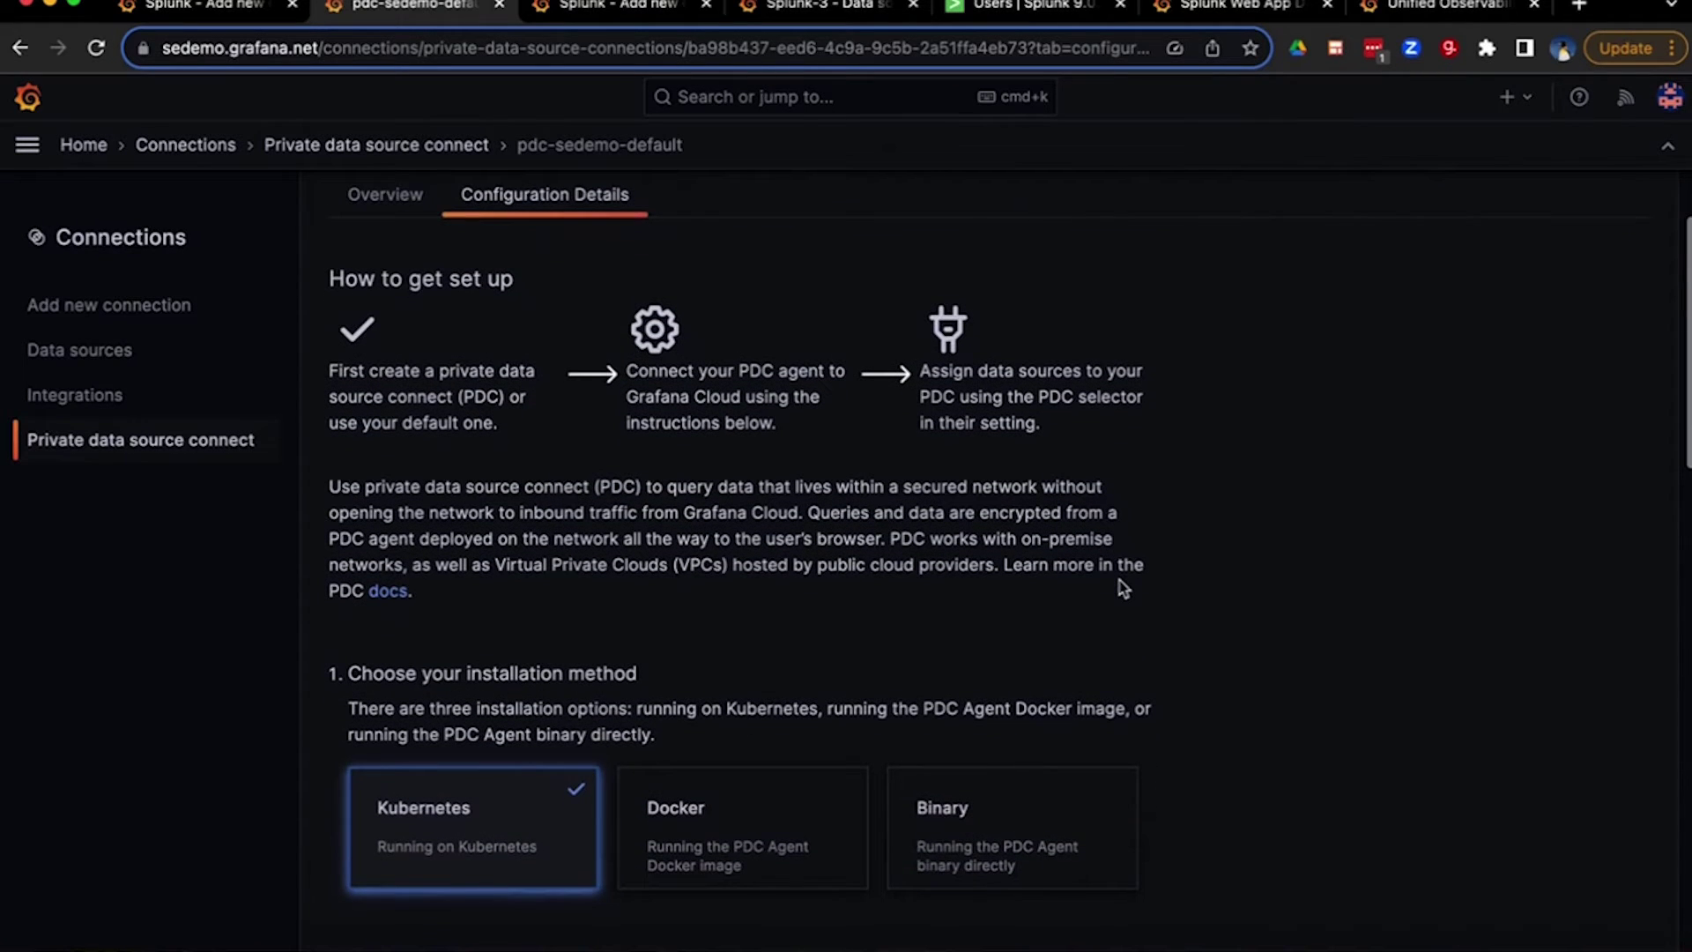
scroll(1133, 739, "down", 2)
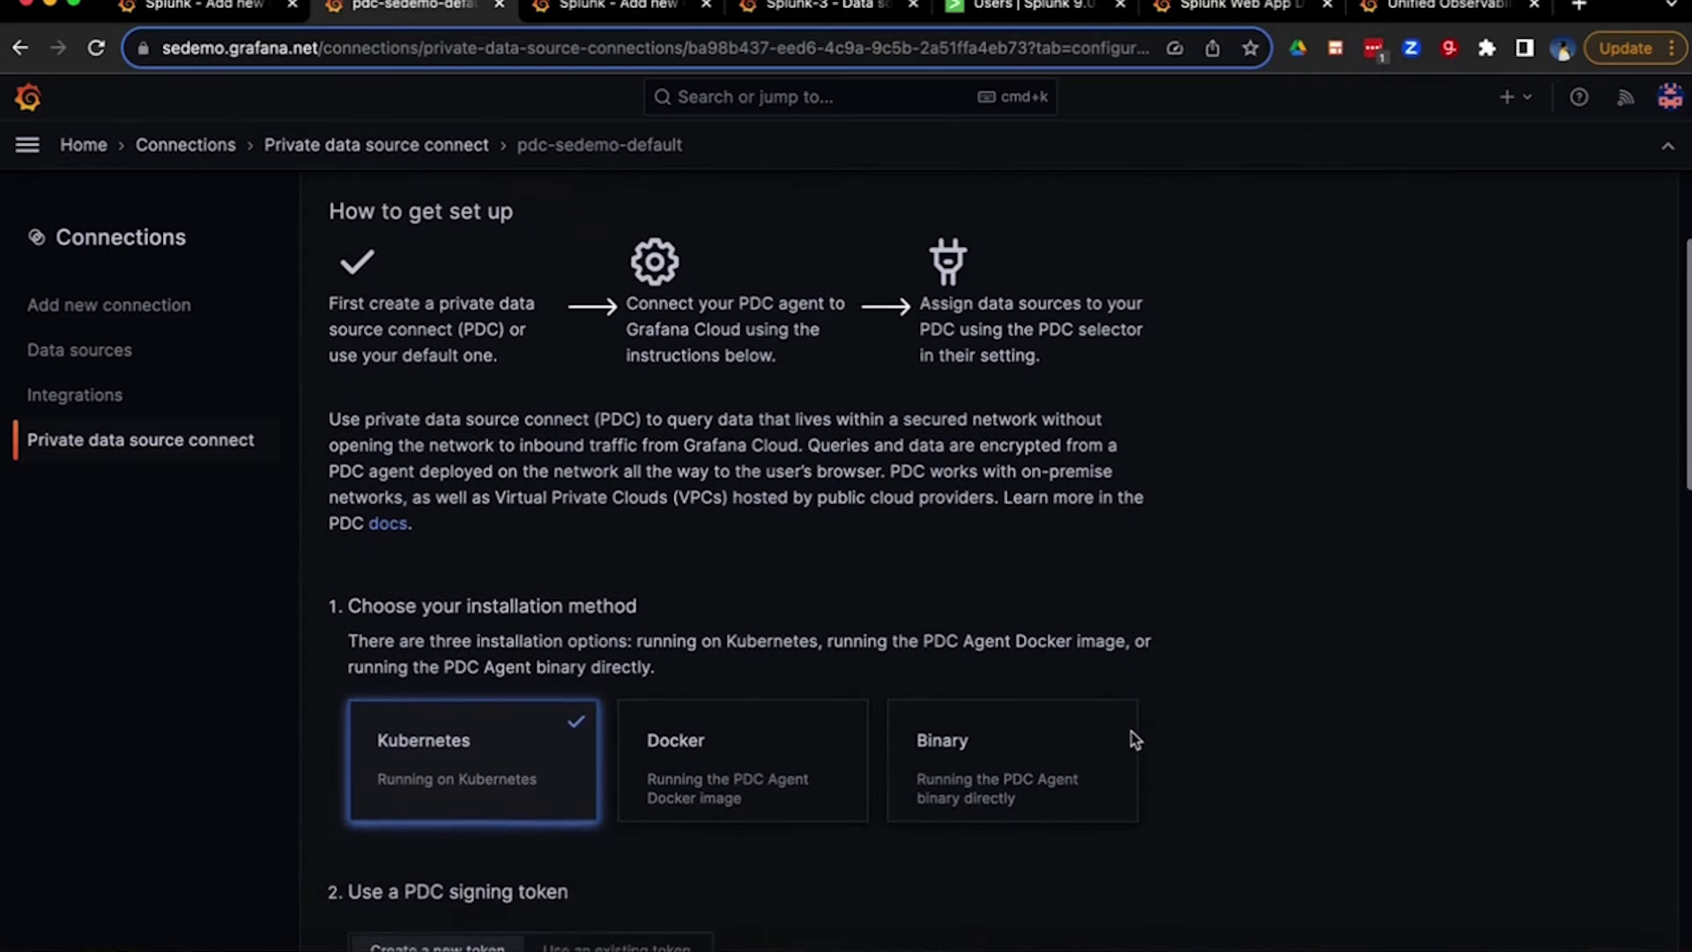
scroll(1133, 737, "down", 3)
scroll(1134, 737, "down", 3)
scroll(1132, 737, "down", 3)
scroll(1132, 738, "down", 1)
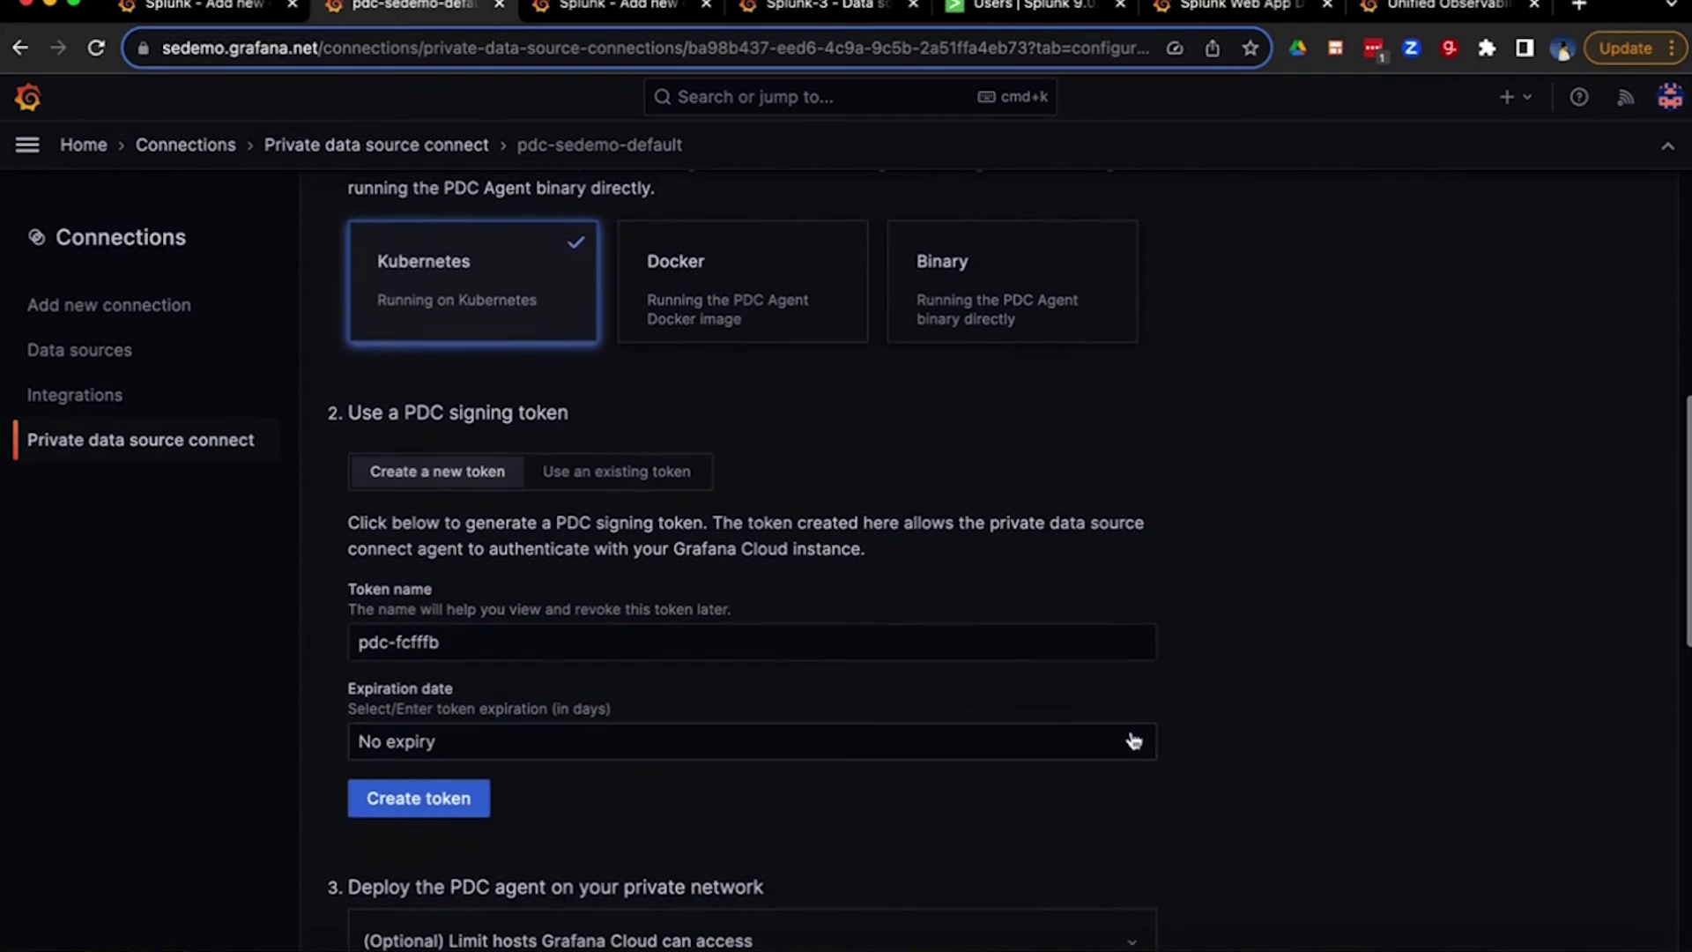
scroll(1133, 740, "down", 4)
scroll(1134, 741, "down", 2)
scroll(1134, 741, "down", 3)
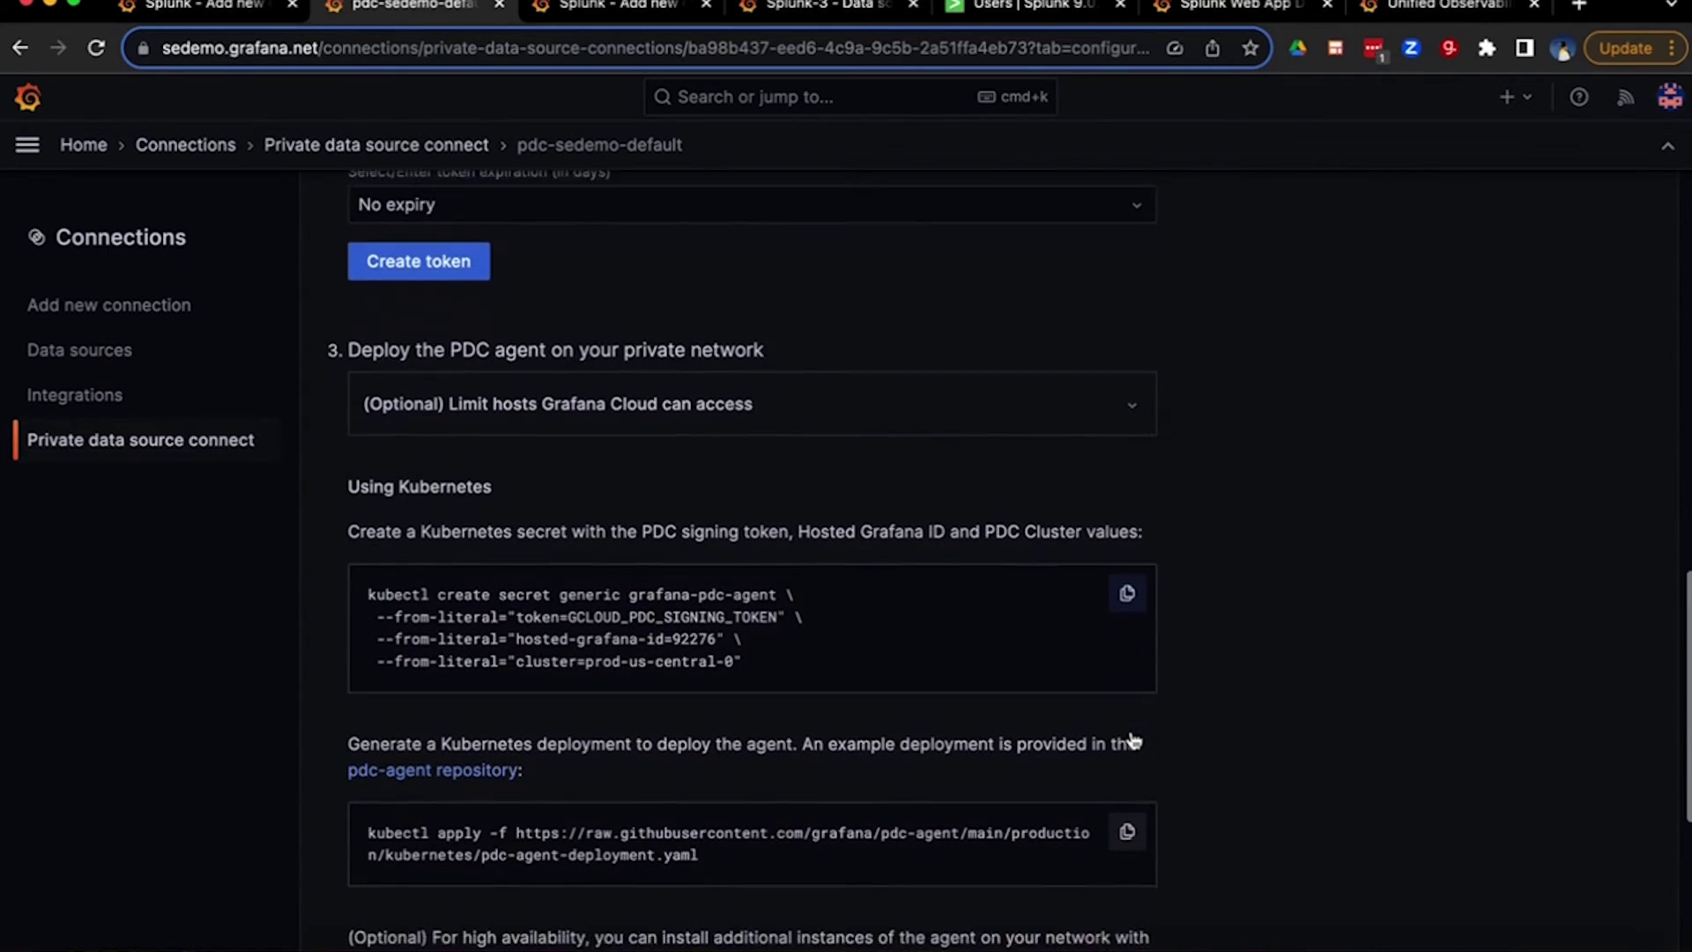
scroll(1133, 742, "down", 1)
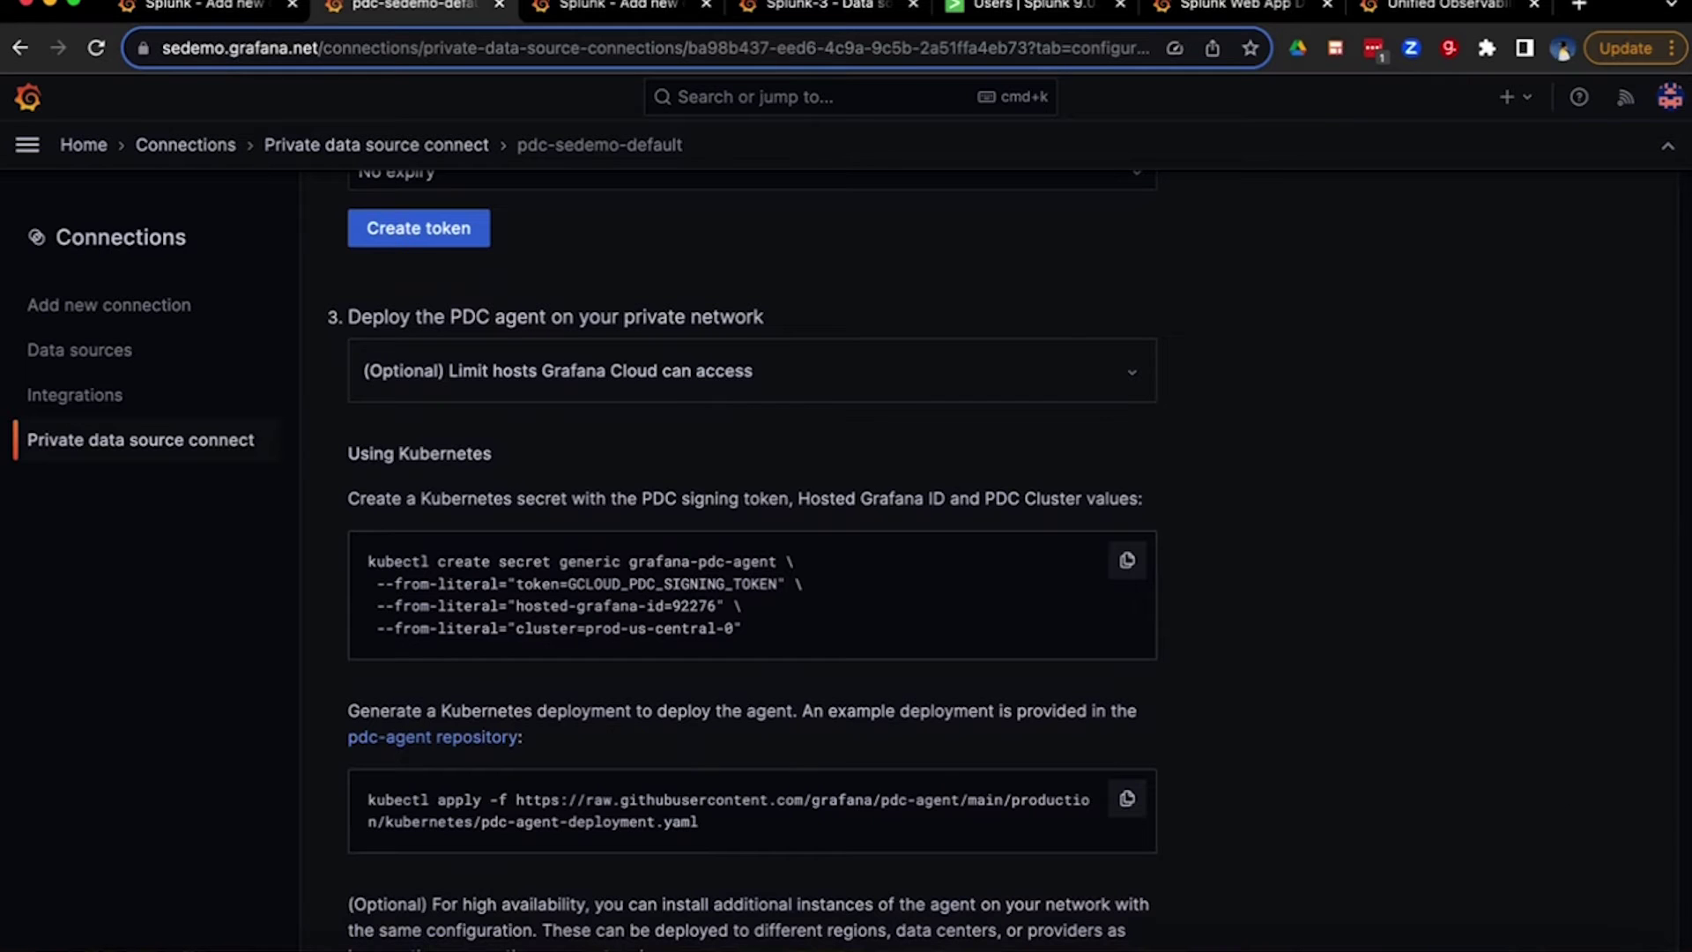
scroll(1133, 741, "down", 1)
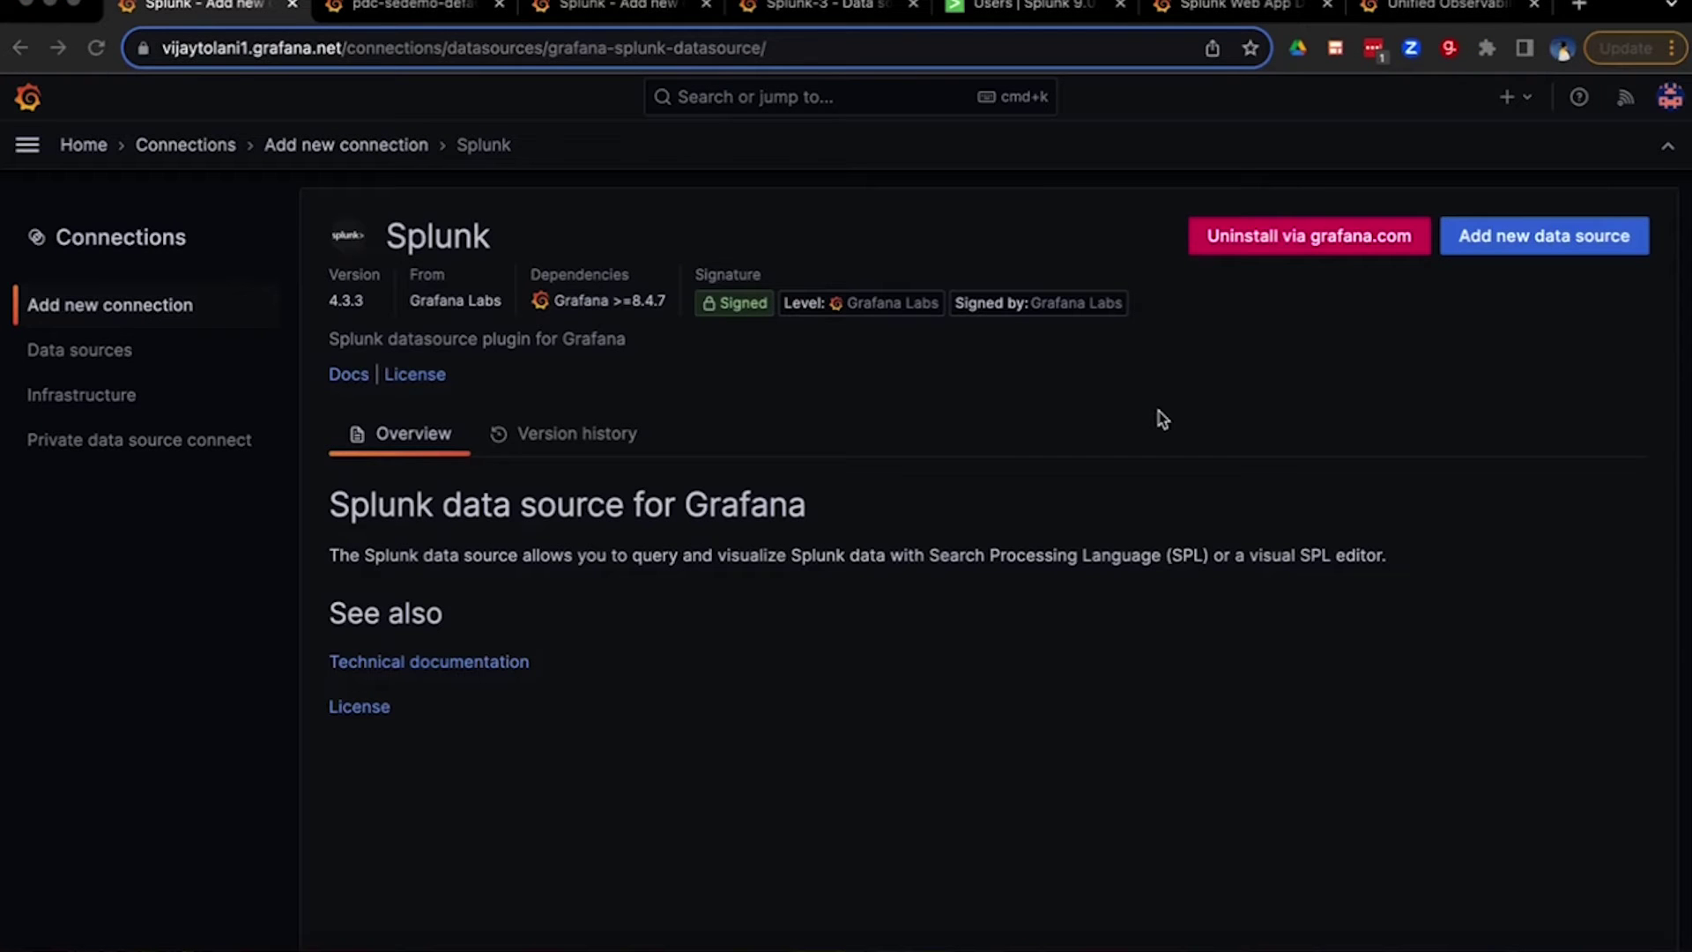
left_click(1516, 246)
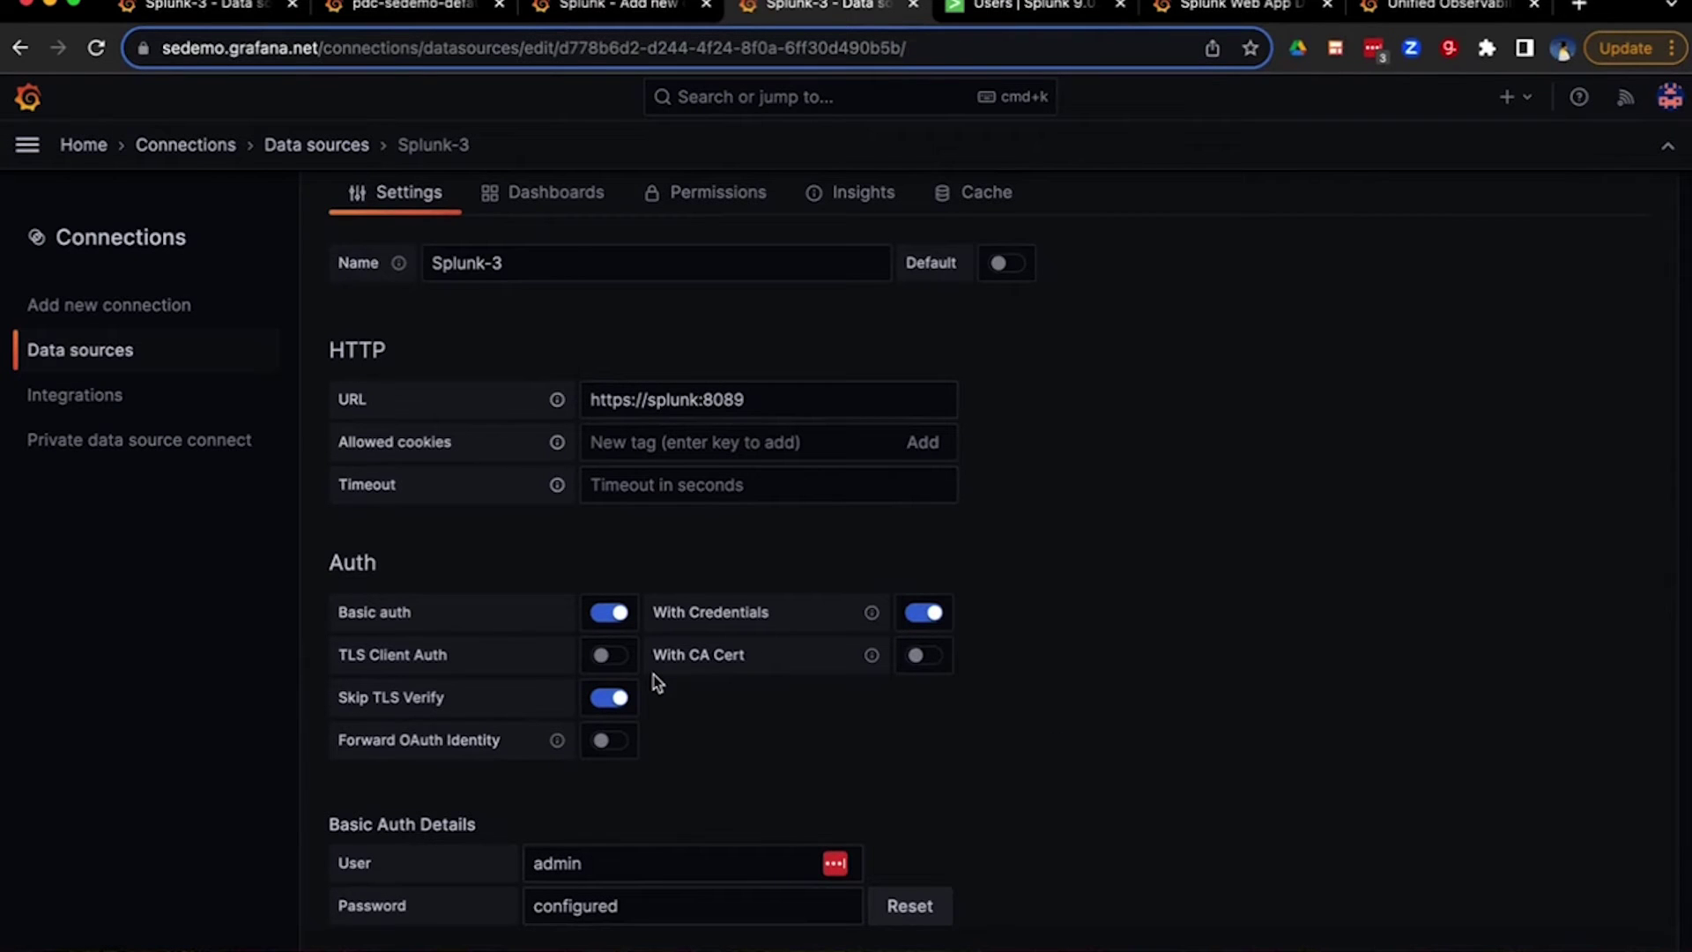
Give the new Splunk Cloud user the user-grafana role, then return to Splunk-3 settings
left_click(1021, 8)
left_click(441, 93)
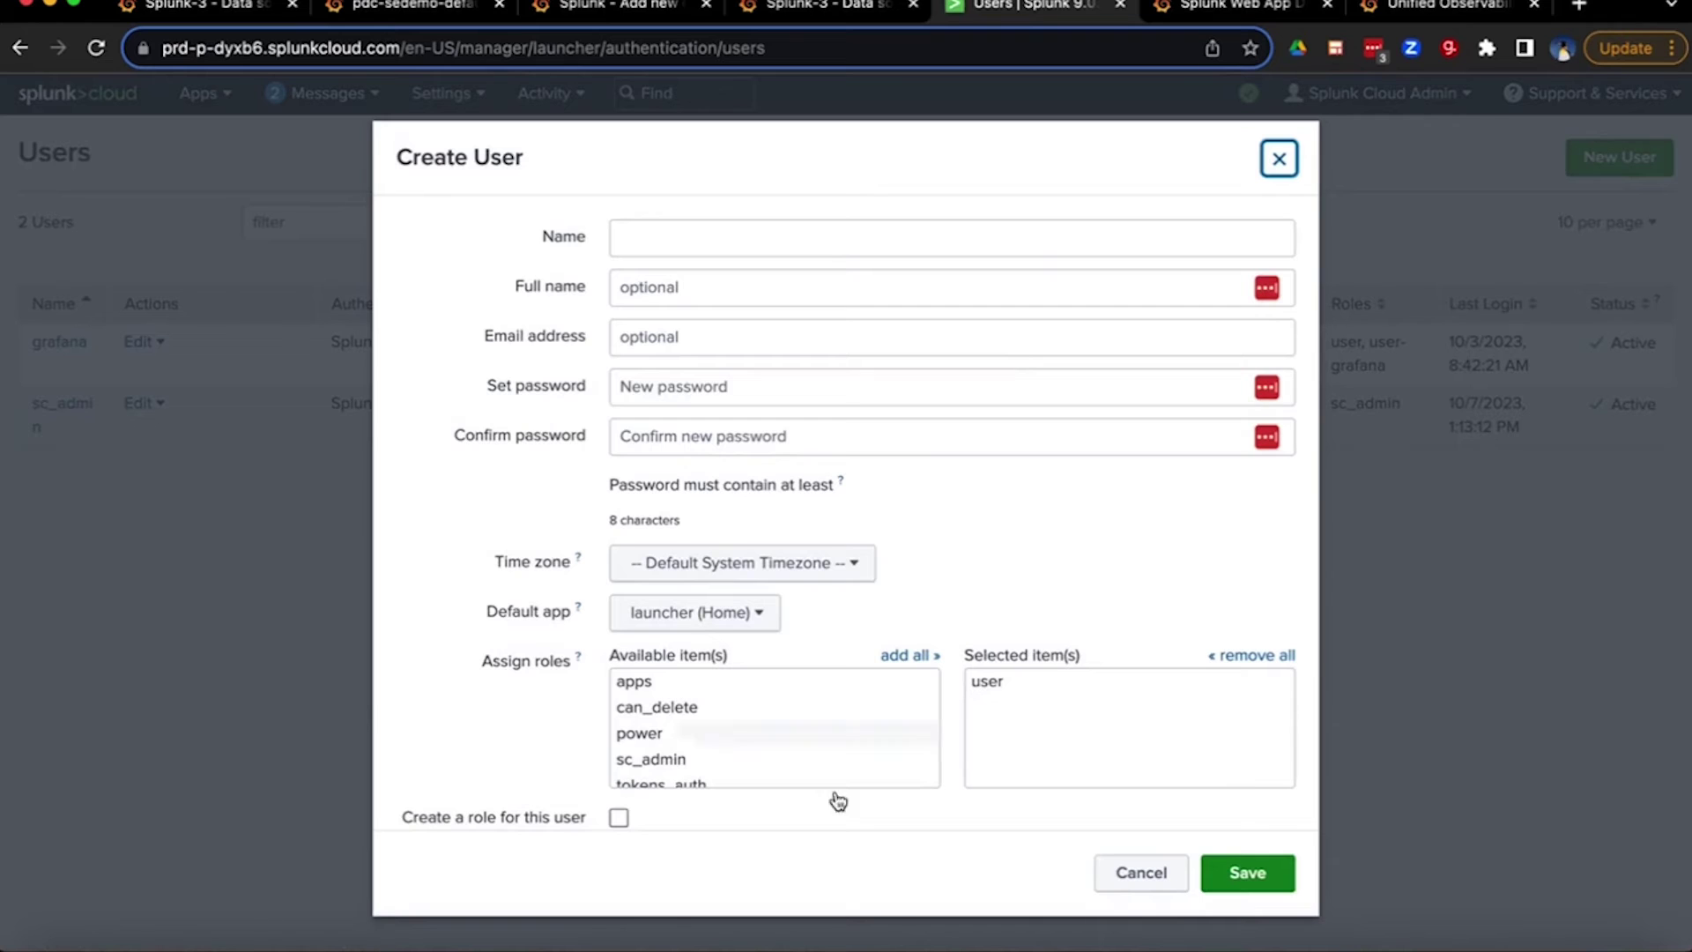
scroll(767, 714, "down", 2)
left_click(712, 773)
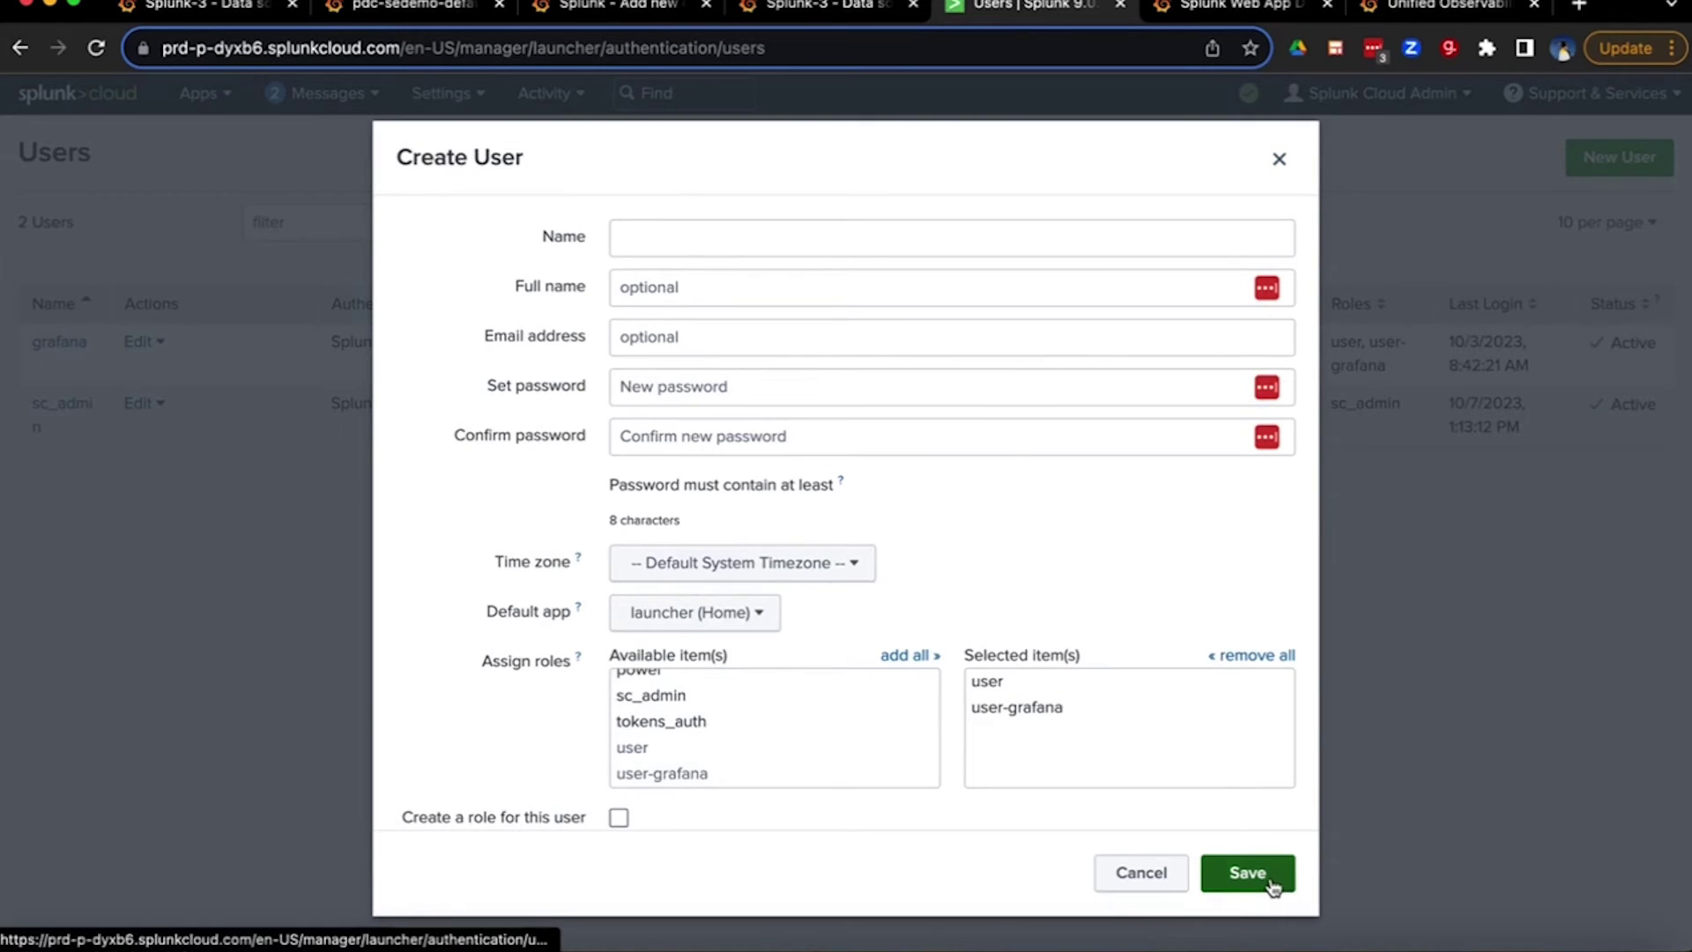
left_click(826, 7)
scroll(806, 740, "down", 1)
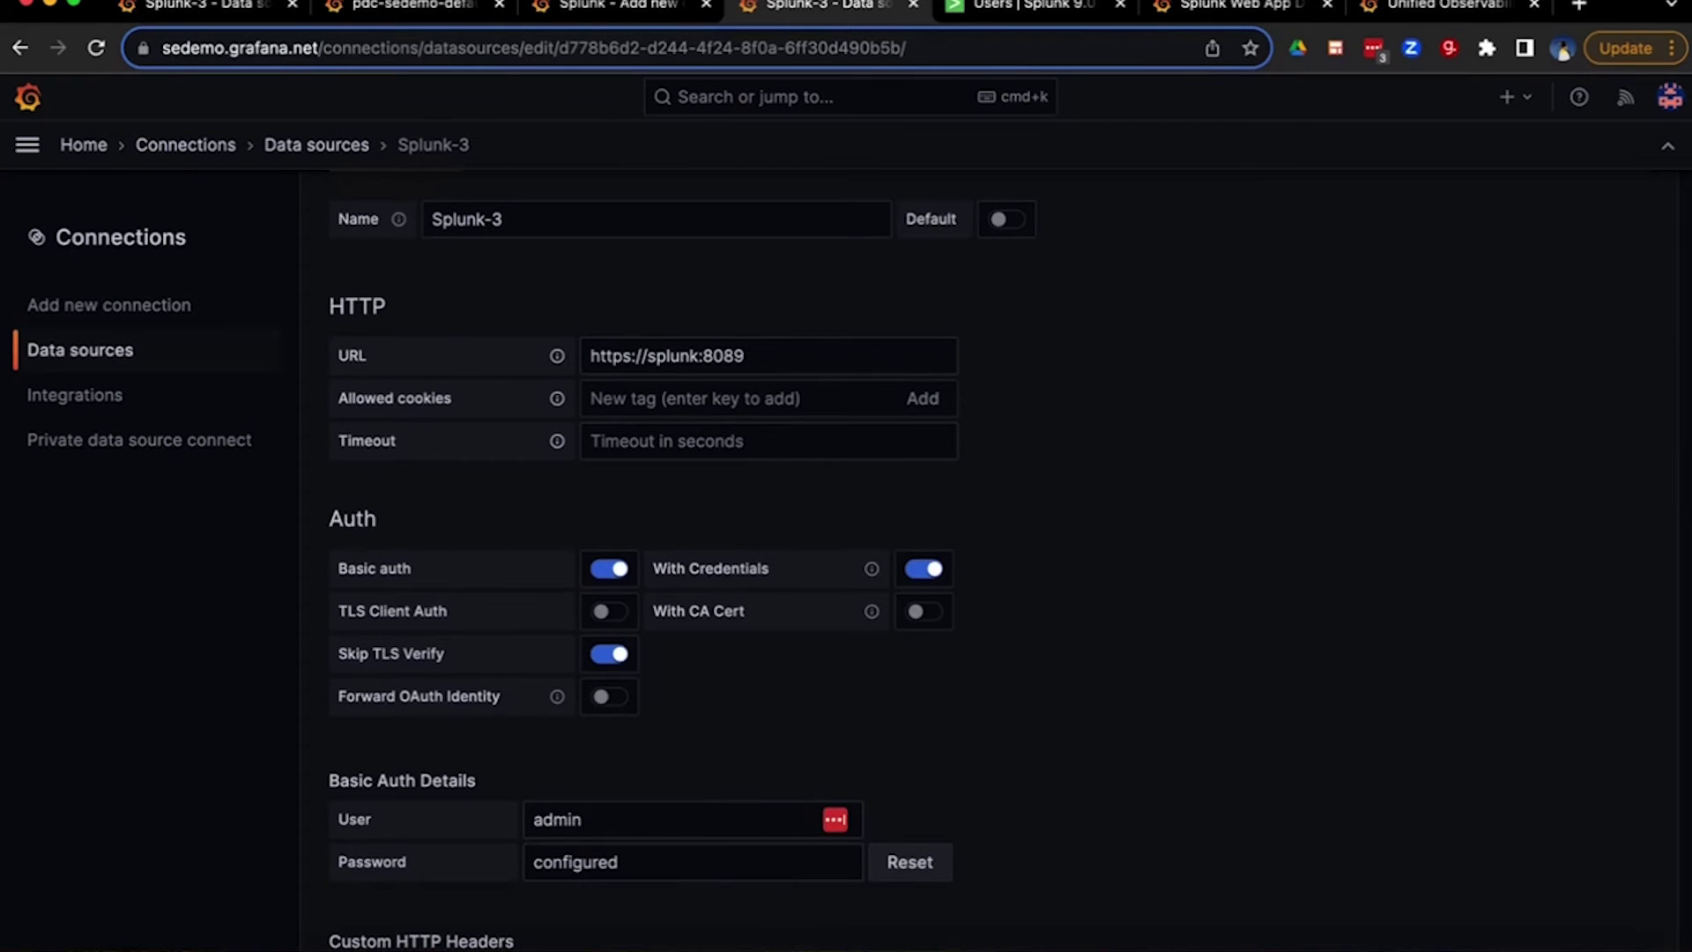
scroll(760, 793, "up", 3)
Check the splunk:8089 server address and keep pdc-sedemo-default as the private connection
left_click(771, 569)
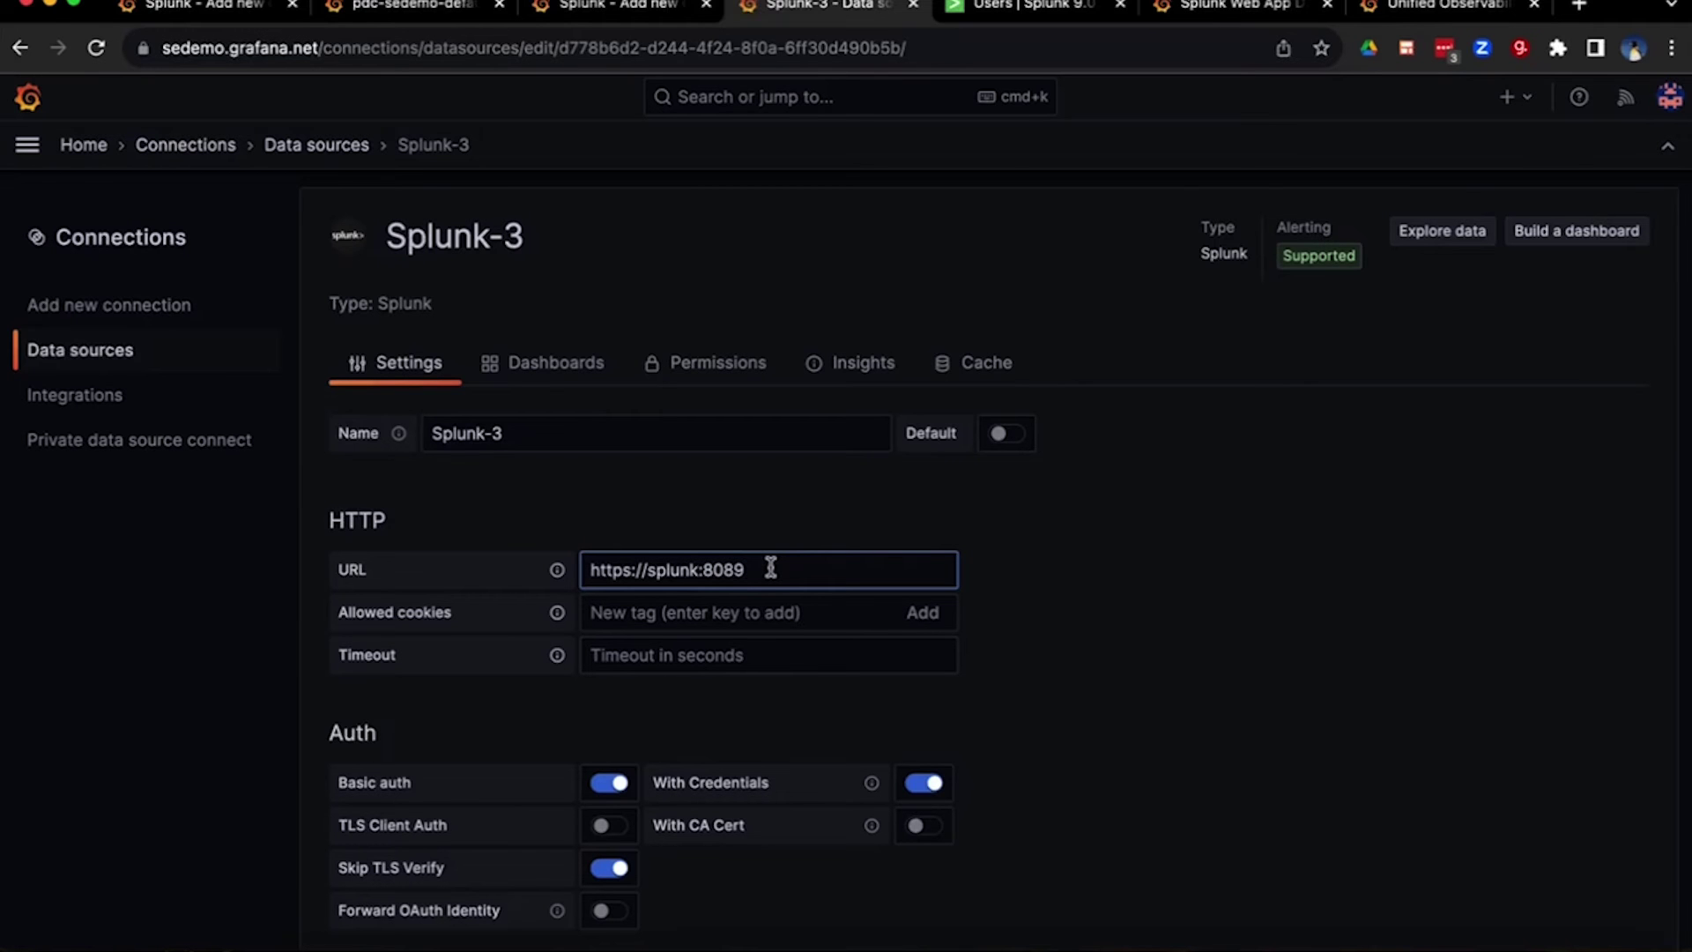
scroll(770, 569, "down", 10)
scroll(771, 569, "down", 5)
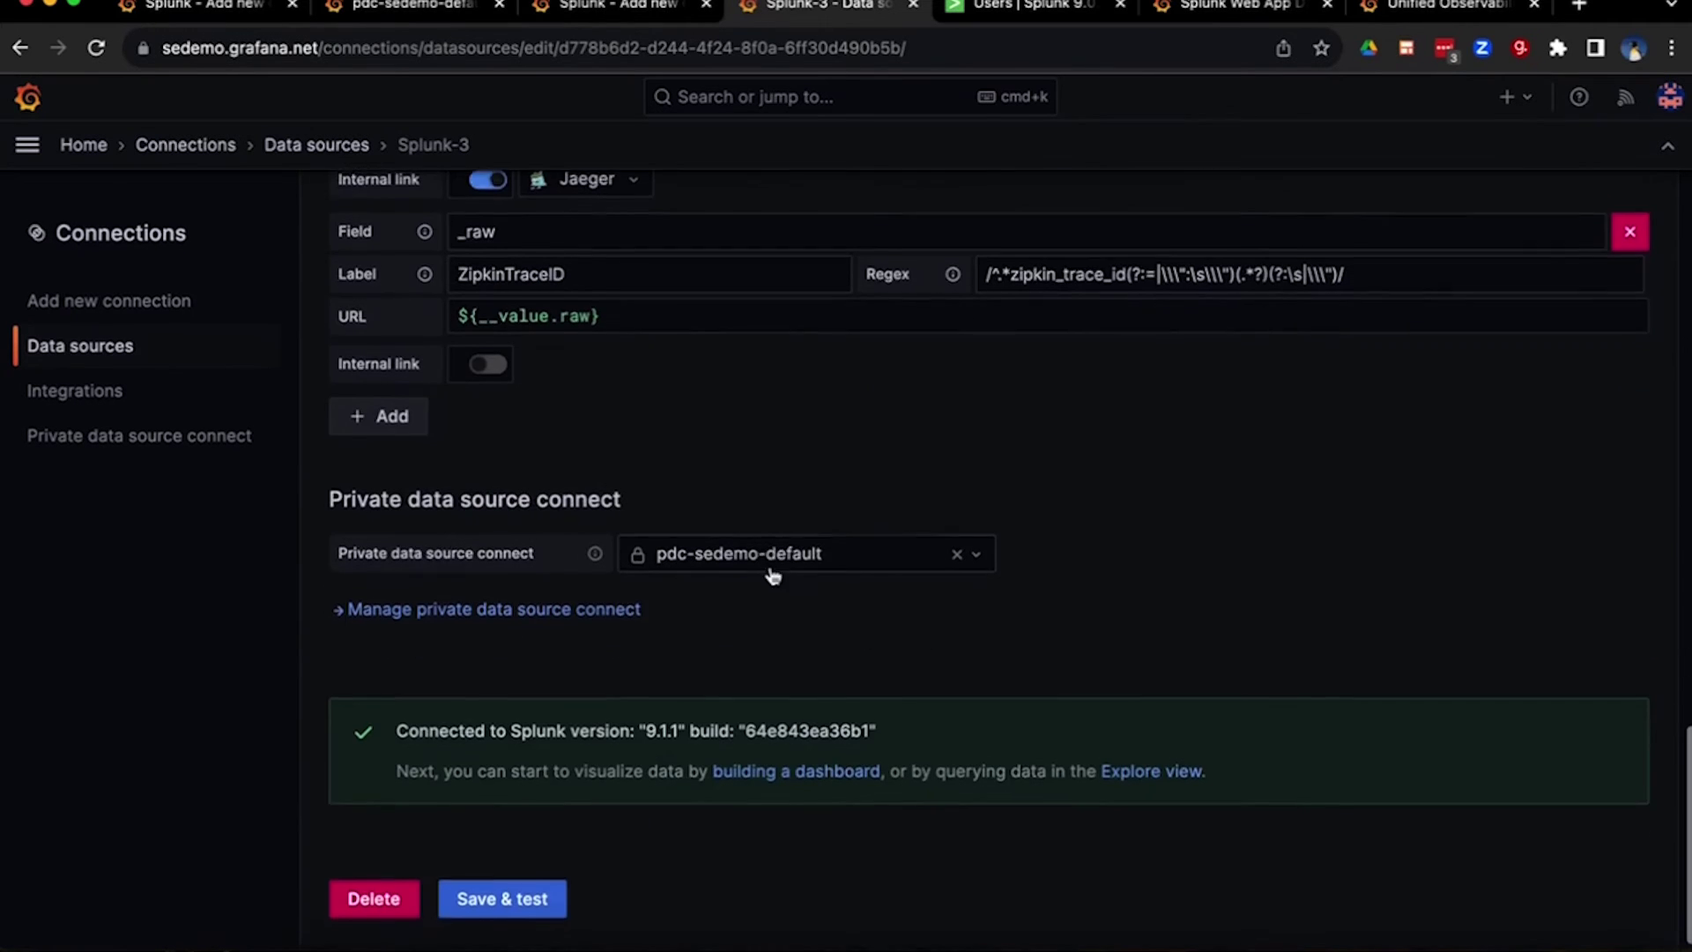
left_click(705, 557)
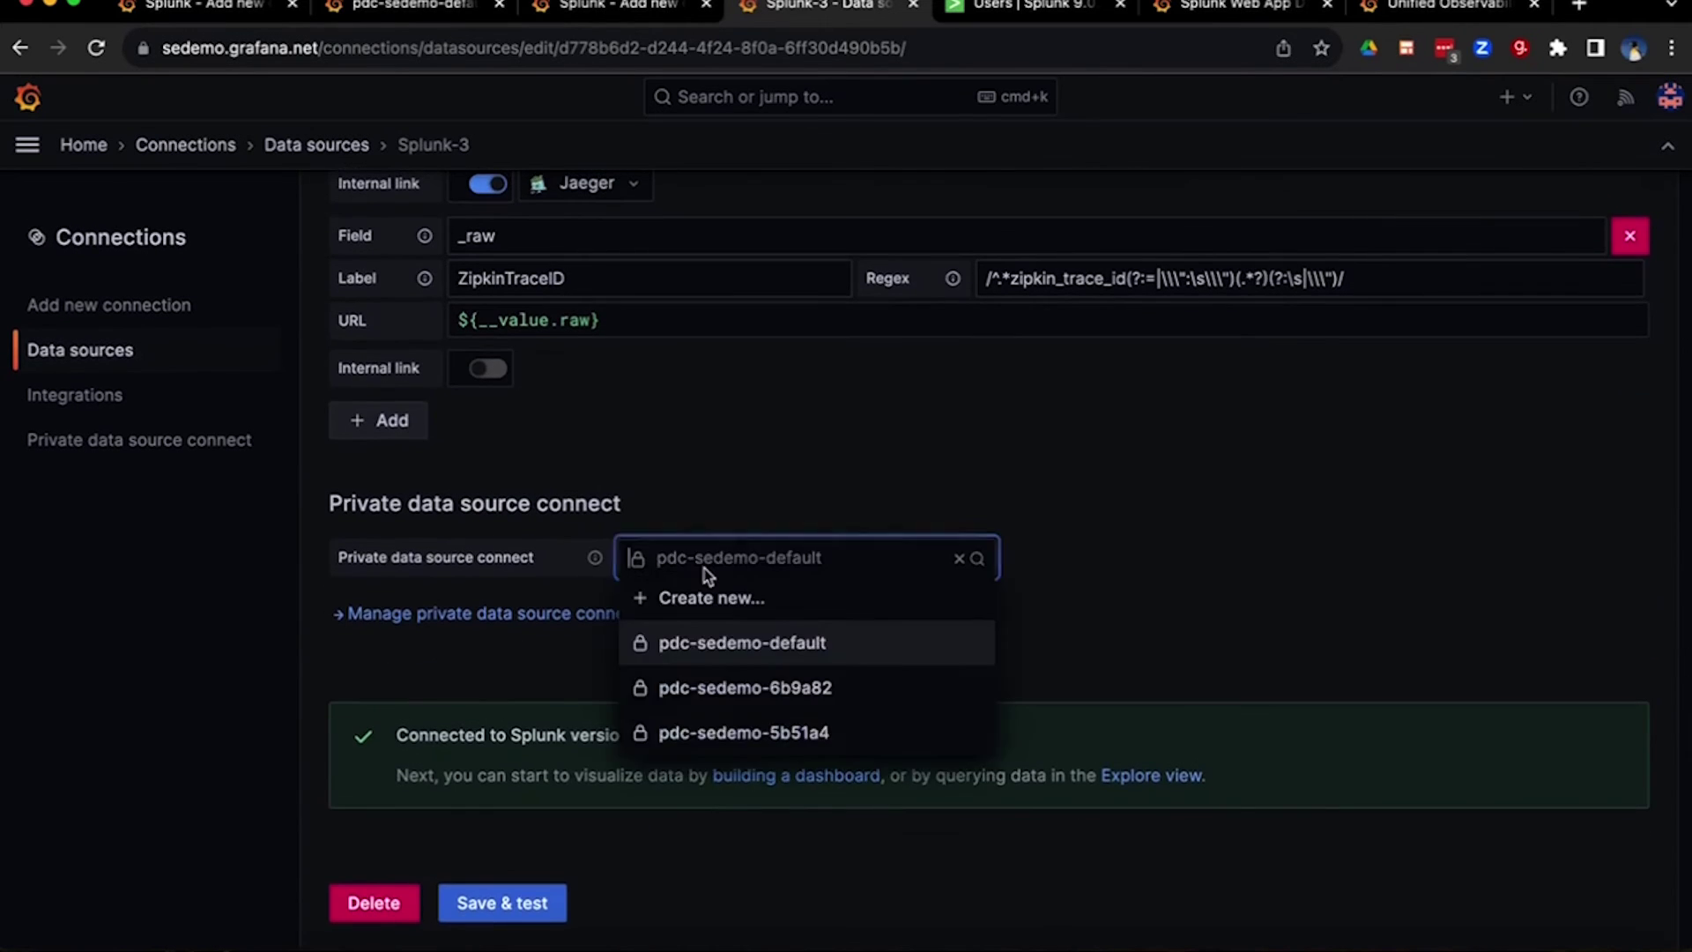
left_click(706, 642)
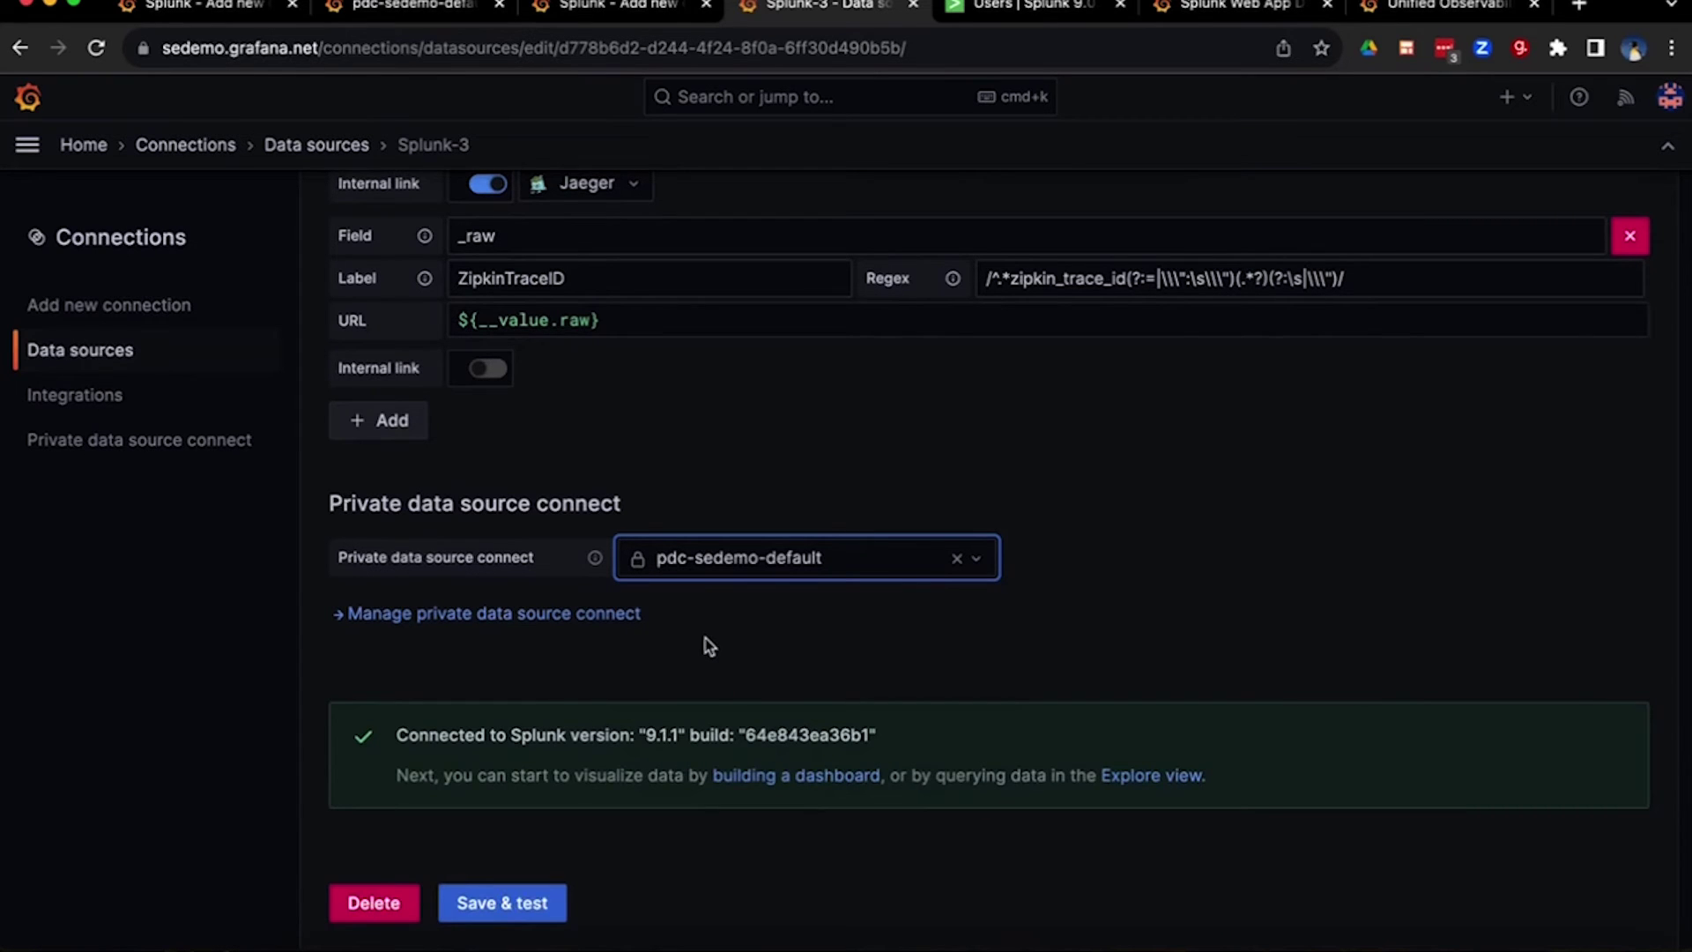
scroll(703, 645, "up", 5)
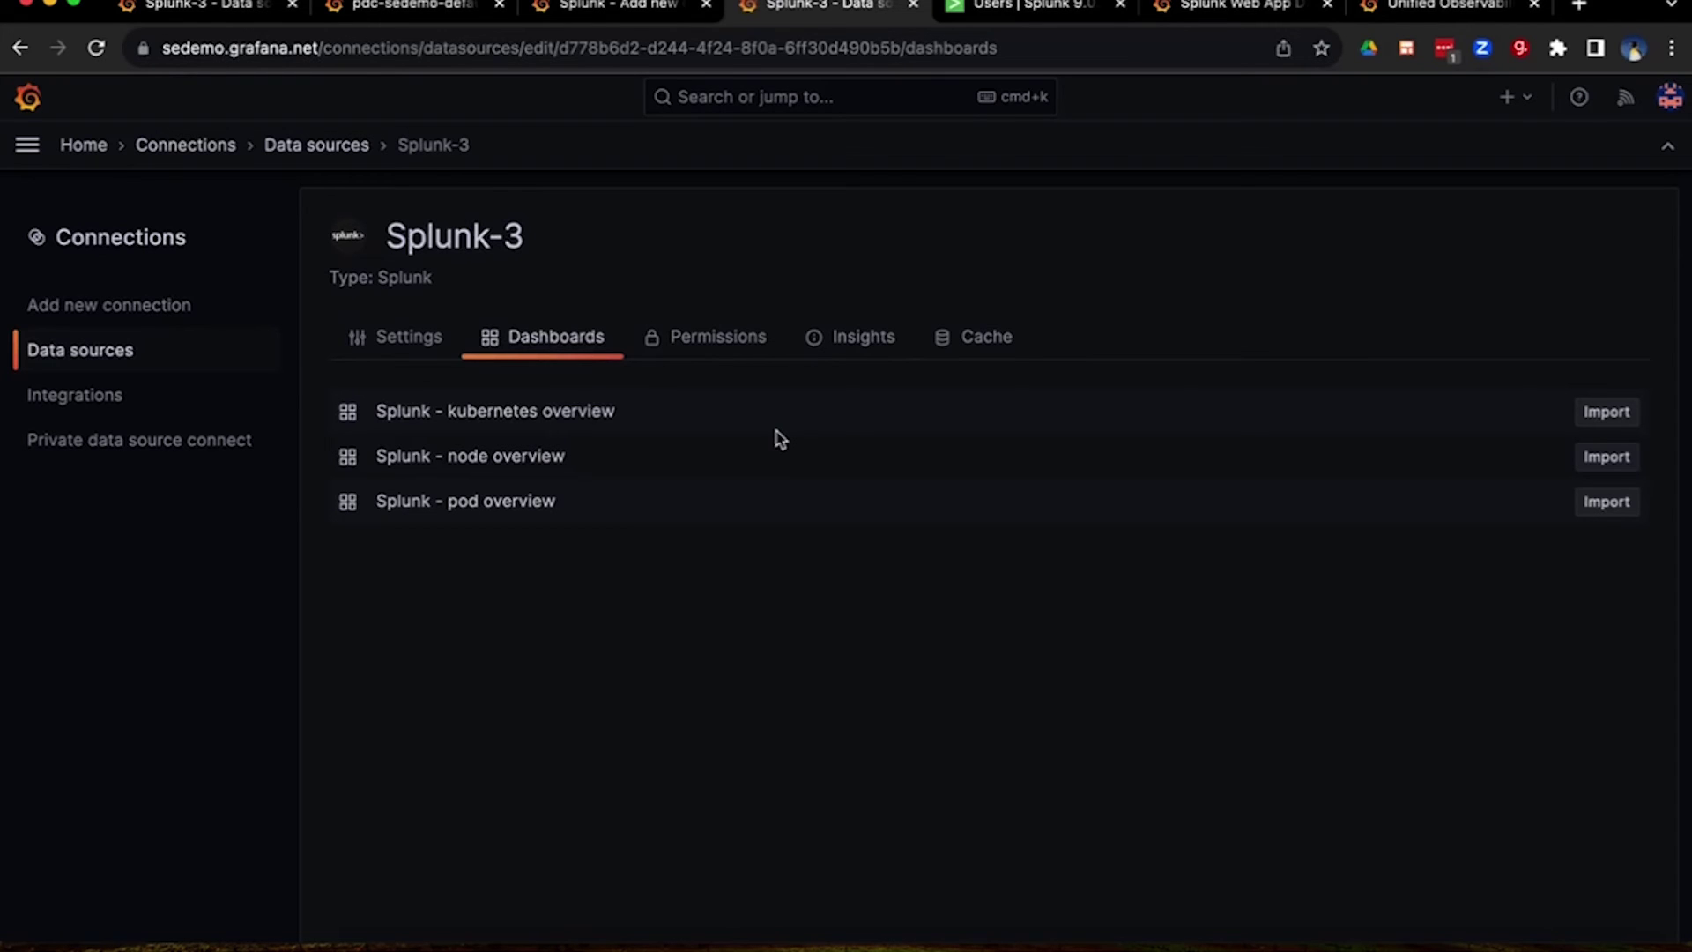
Import the Splunk kubernetes, node and pod overview dashboards, then view the Web App Dashboard
left_click(1620, 412)
left_click(1607, 456)
left_click(1608, 502)
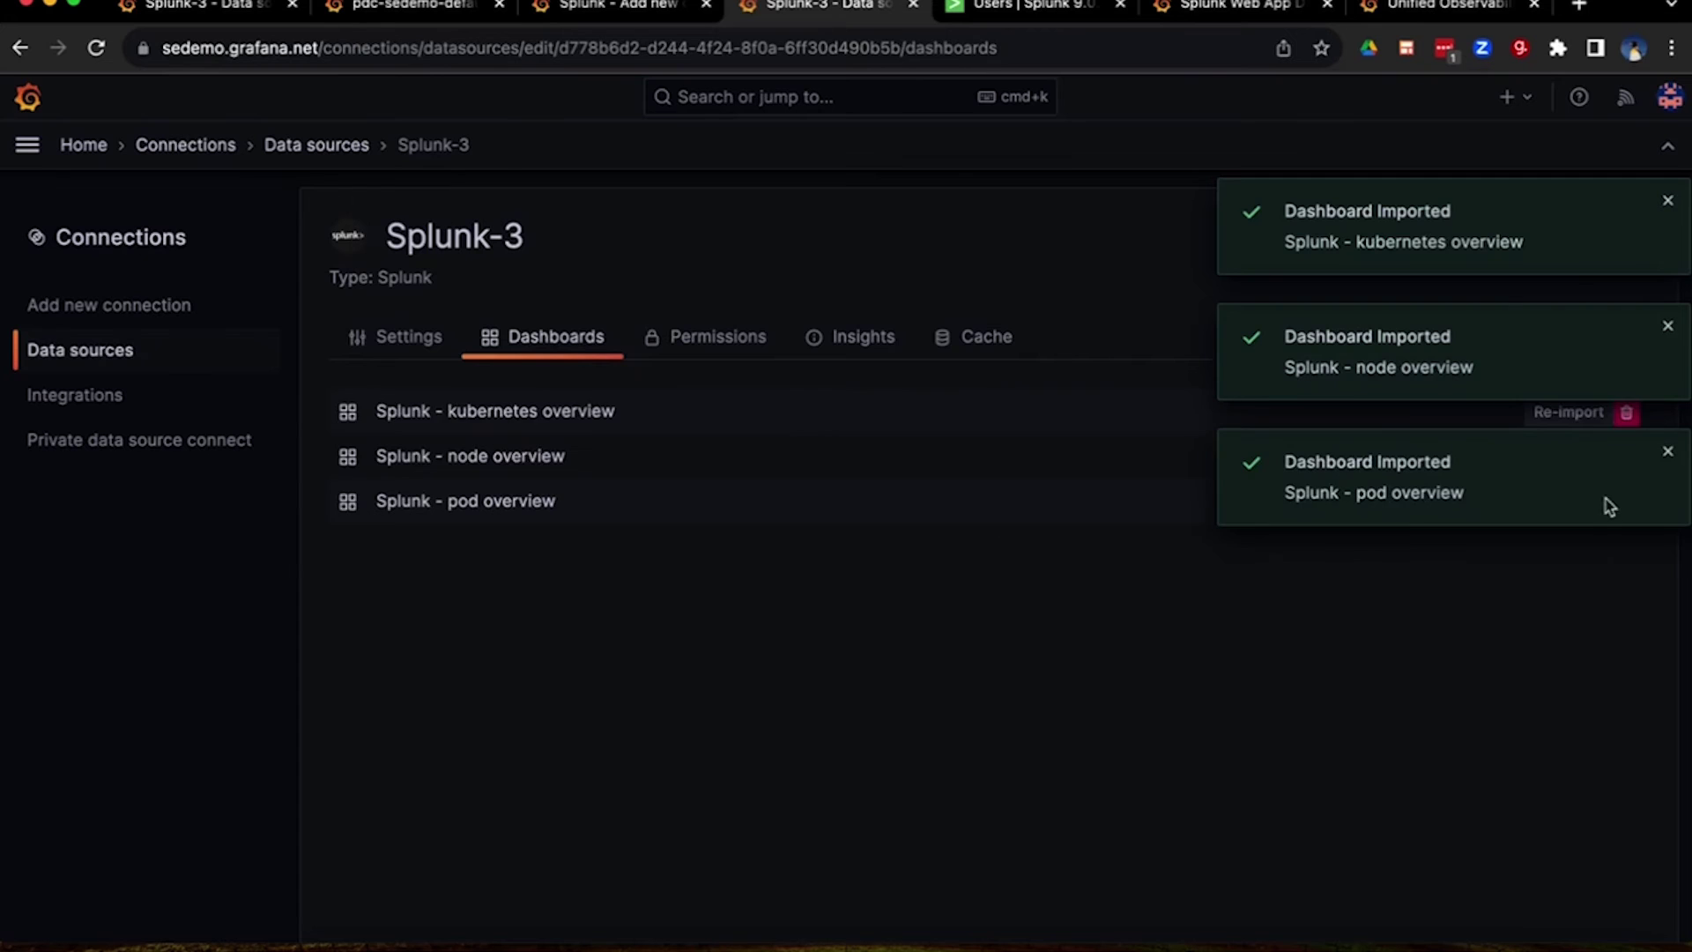
left_click(1209, 7)
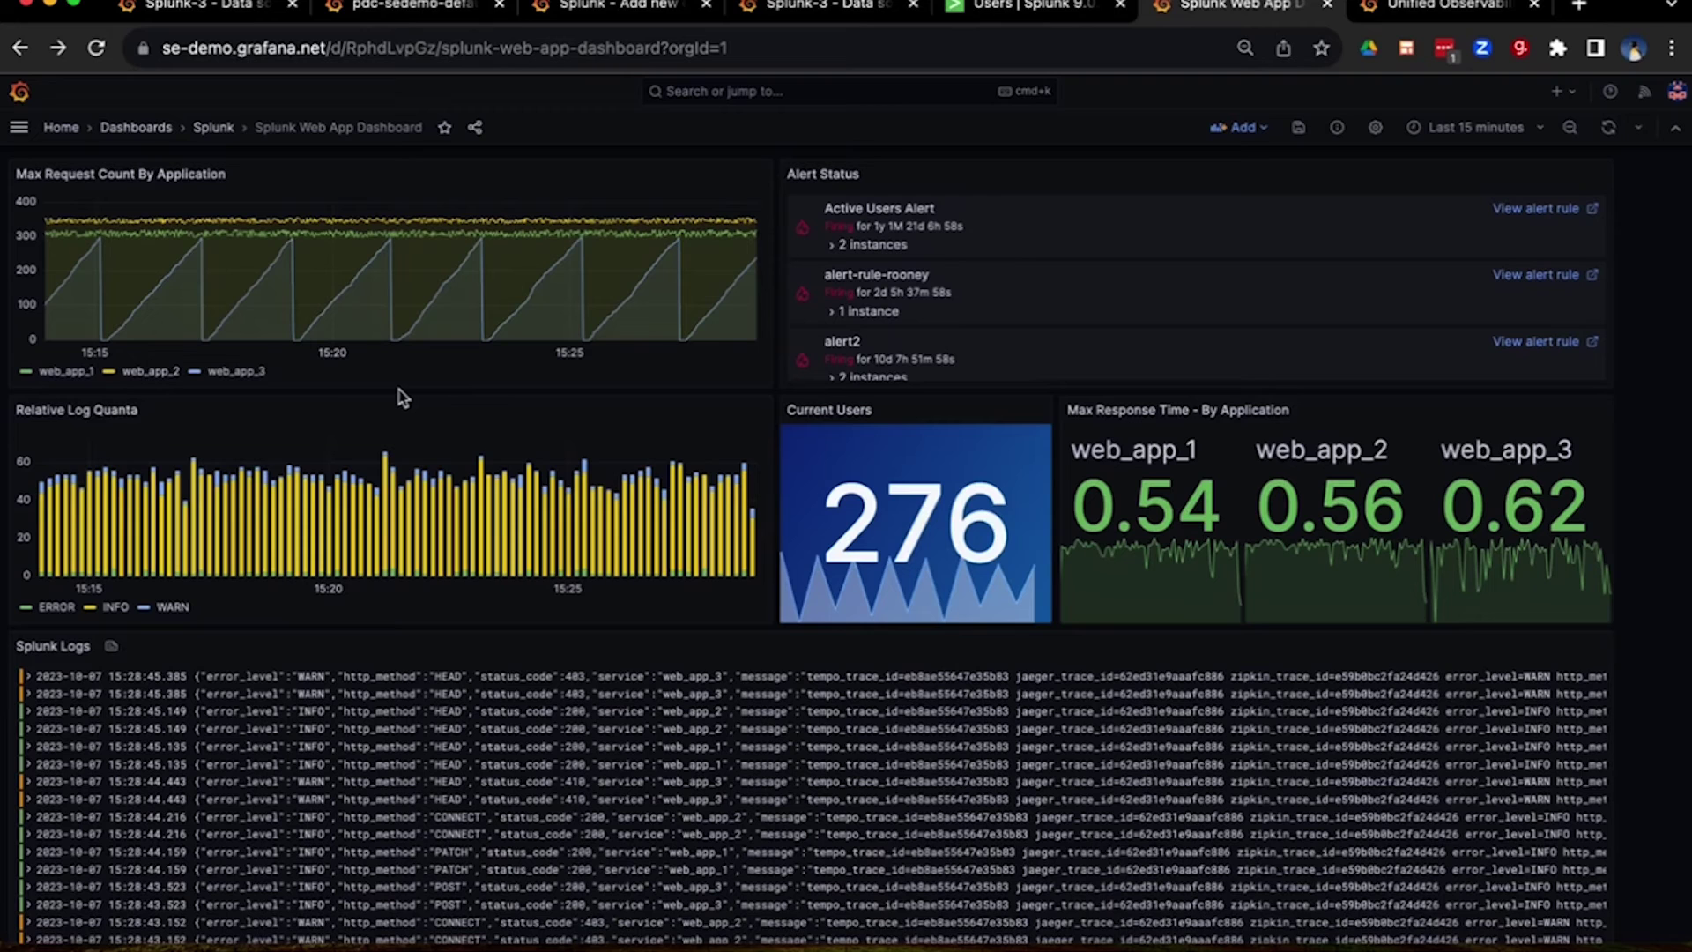
Isolate web_app_3 in the request graph, then explore the Splunk Logs query, discarding changes
left_click(230, 375)
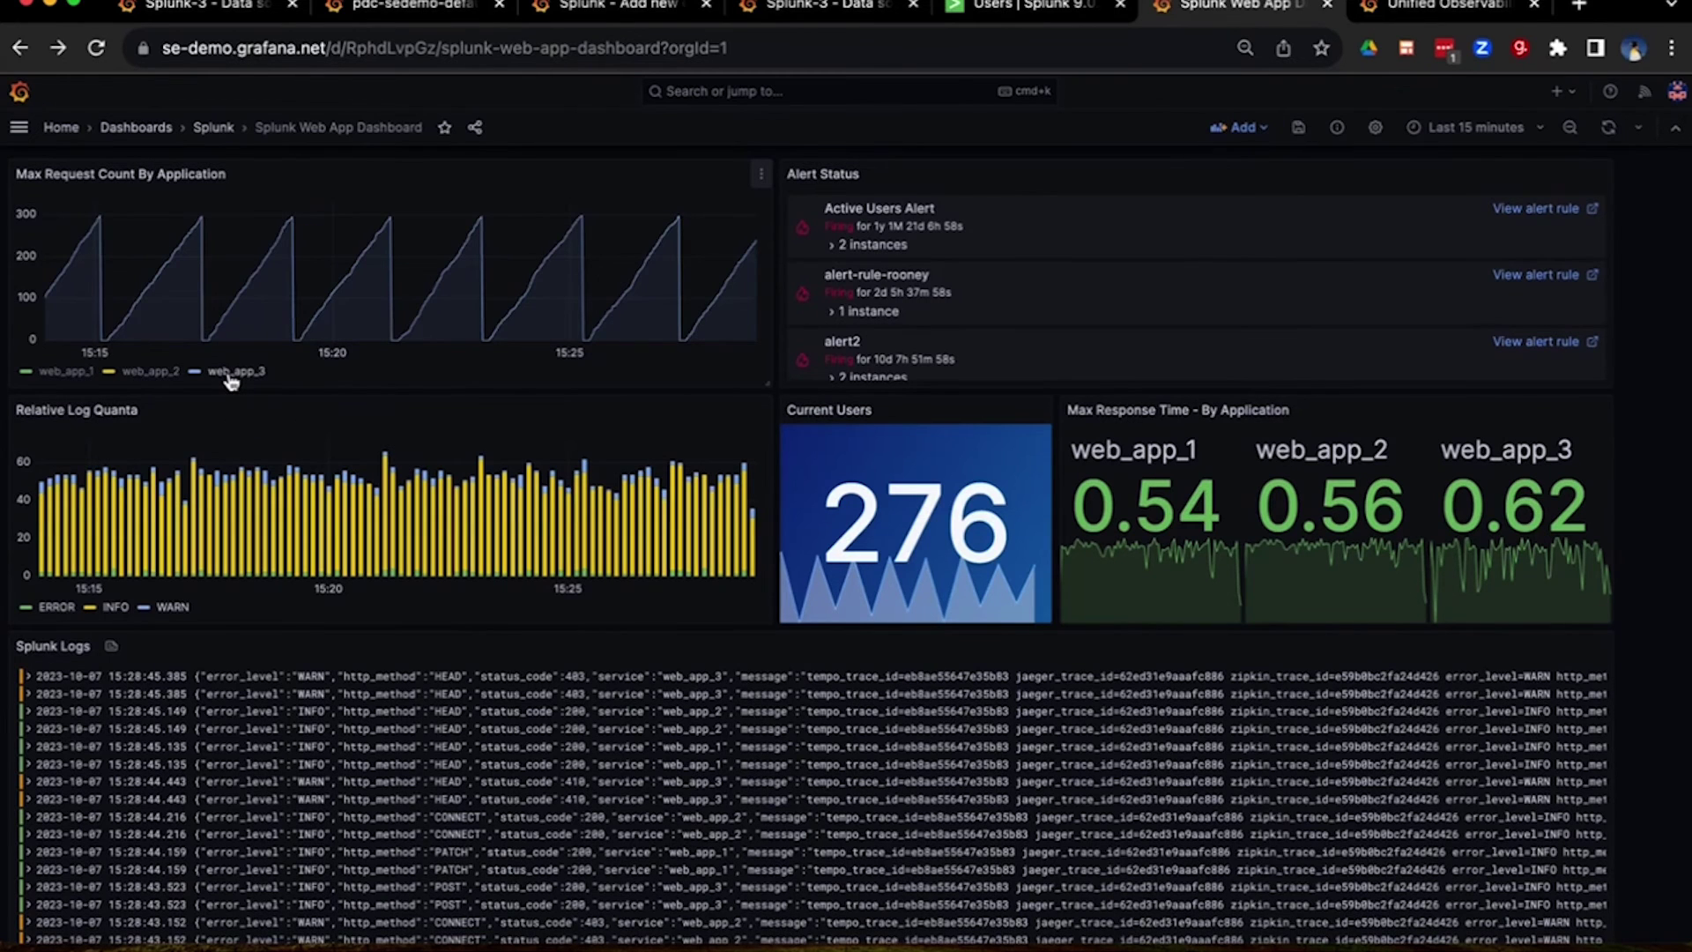
left_click(1599, 669)
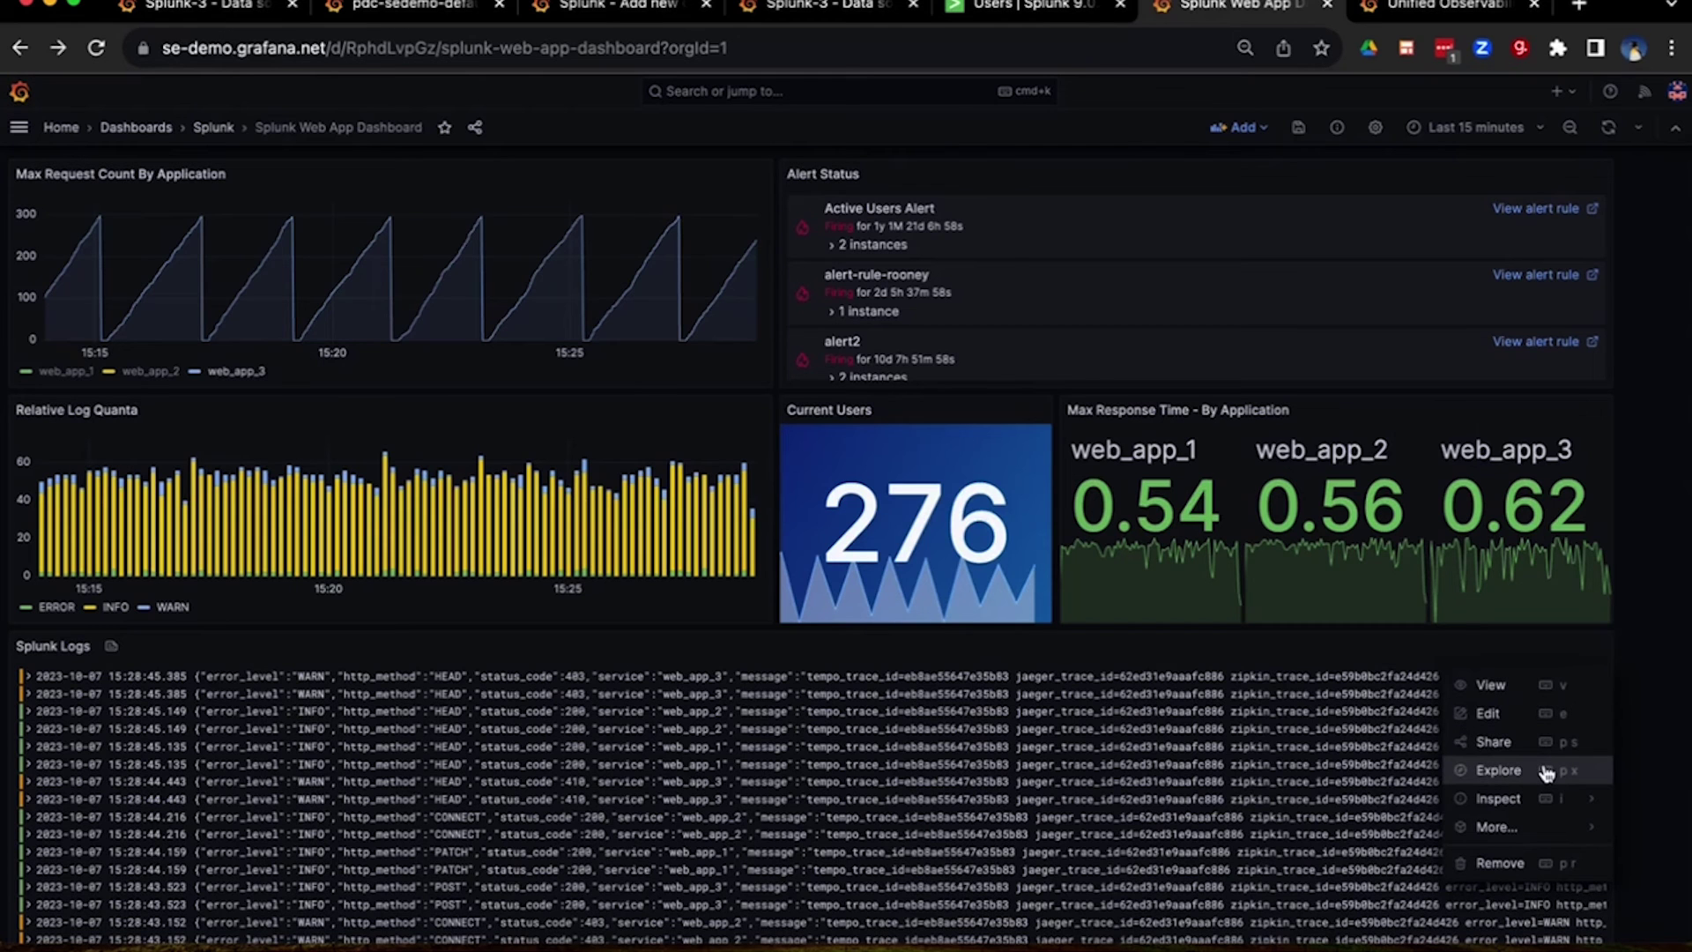
left_click(1546, 773)
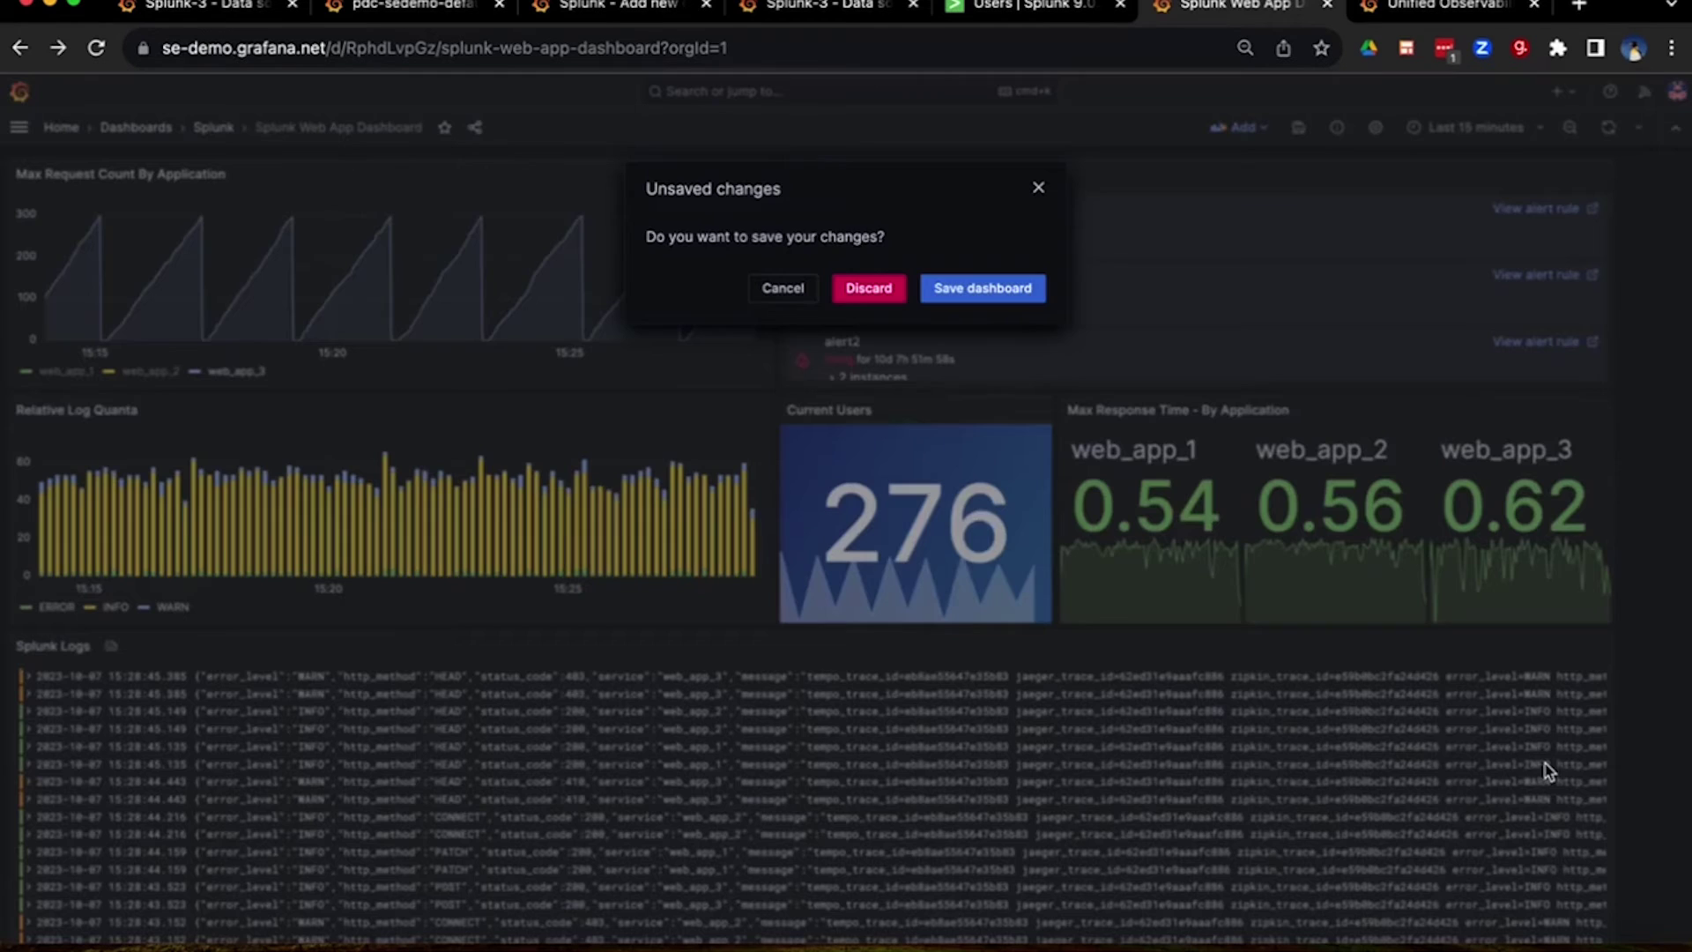
left_click(873, 291)
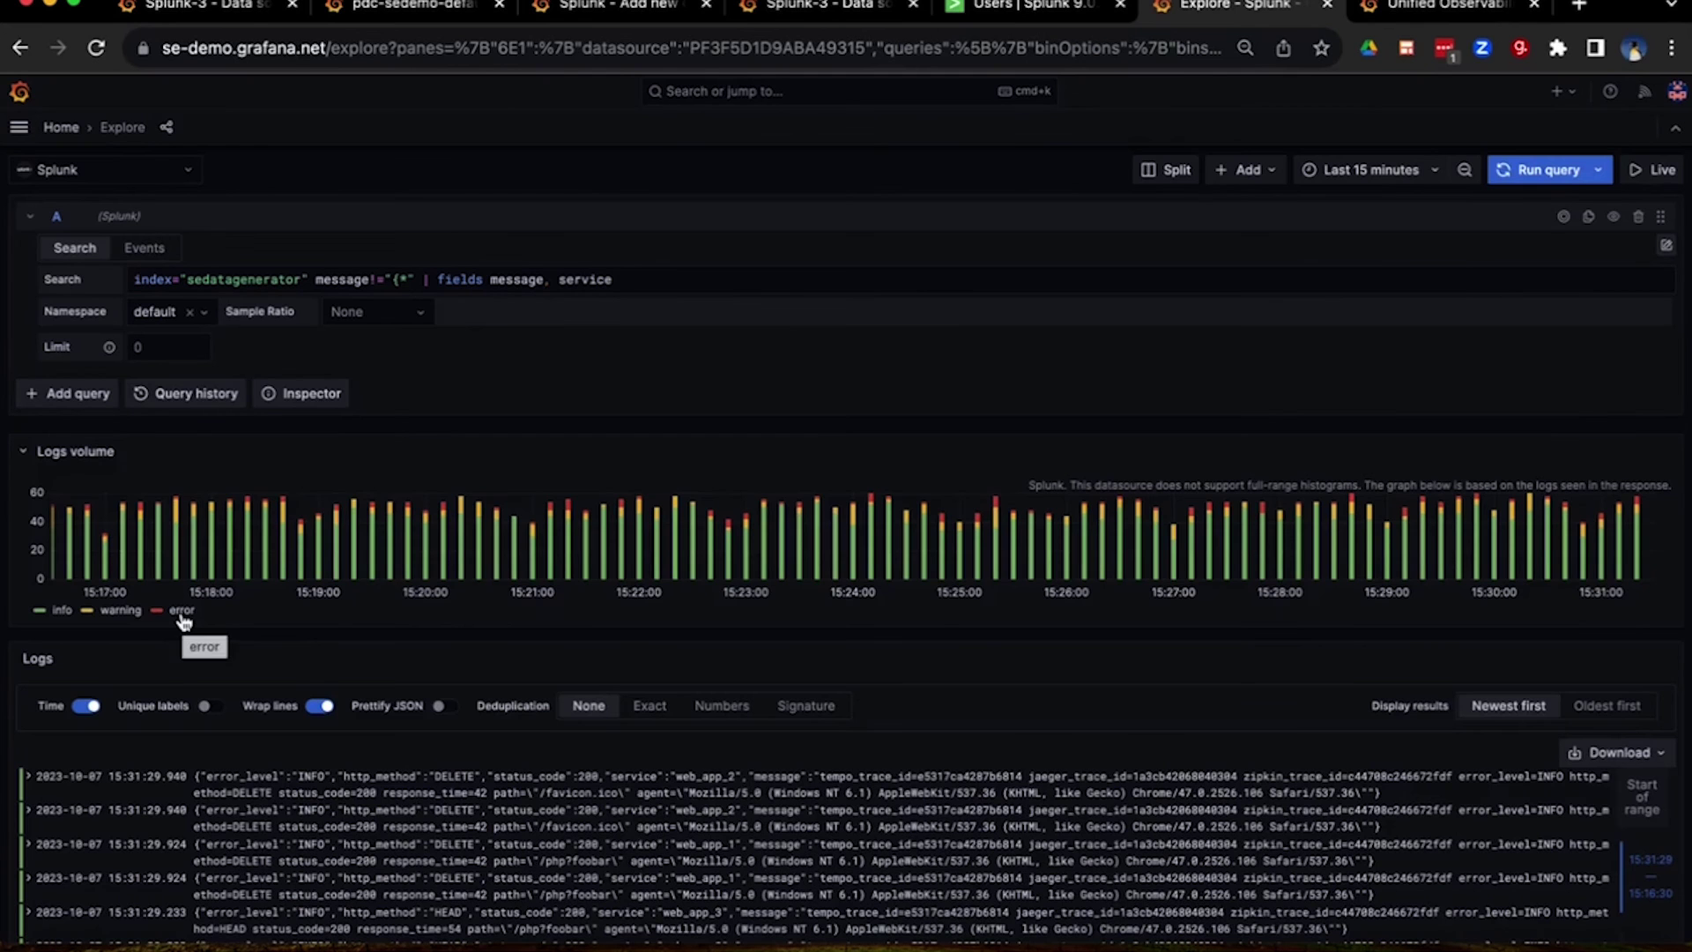
Filter logs to errors, open the out-of-memory error's Tempo trace, then start free sign-up
left_click(182, 611)
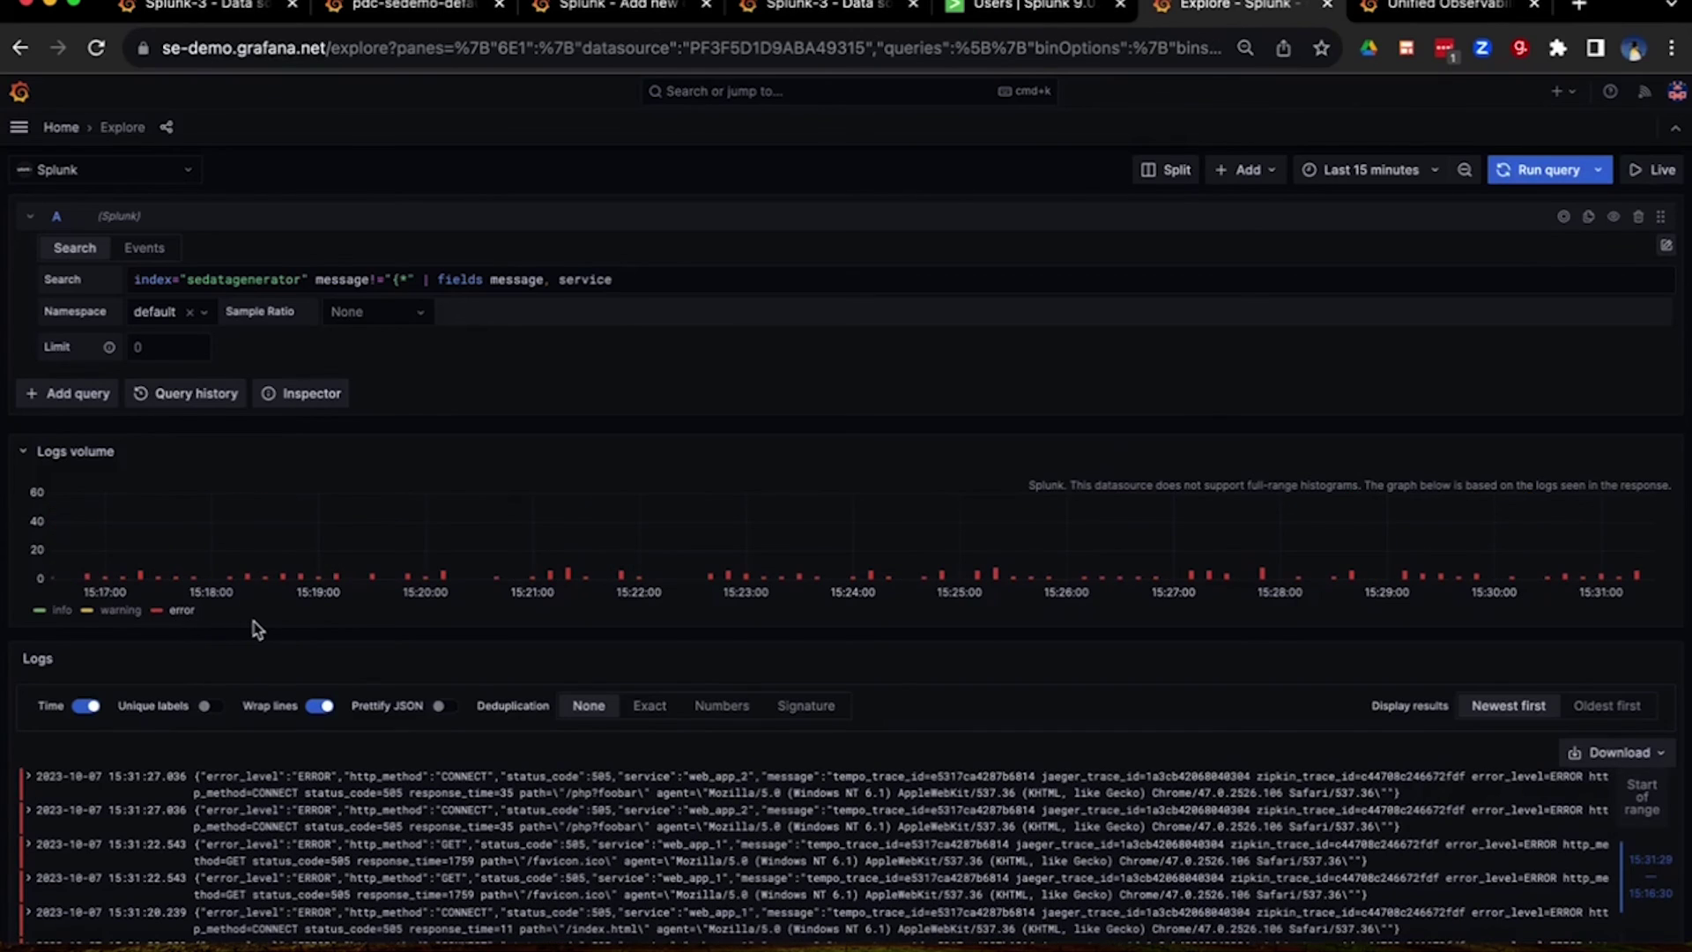
scroll(257, 629, "down", 5)
scroll(198, 608, "down", 5)
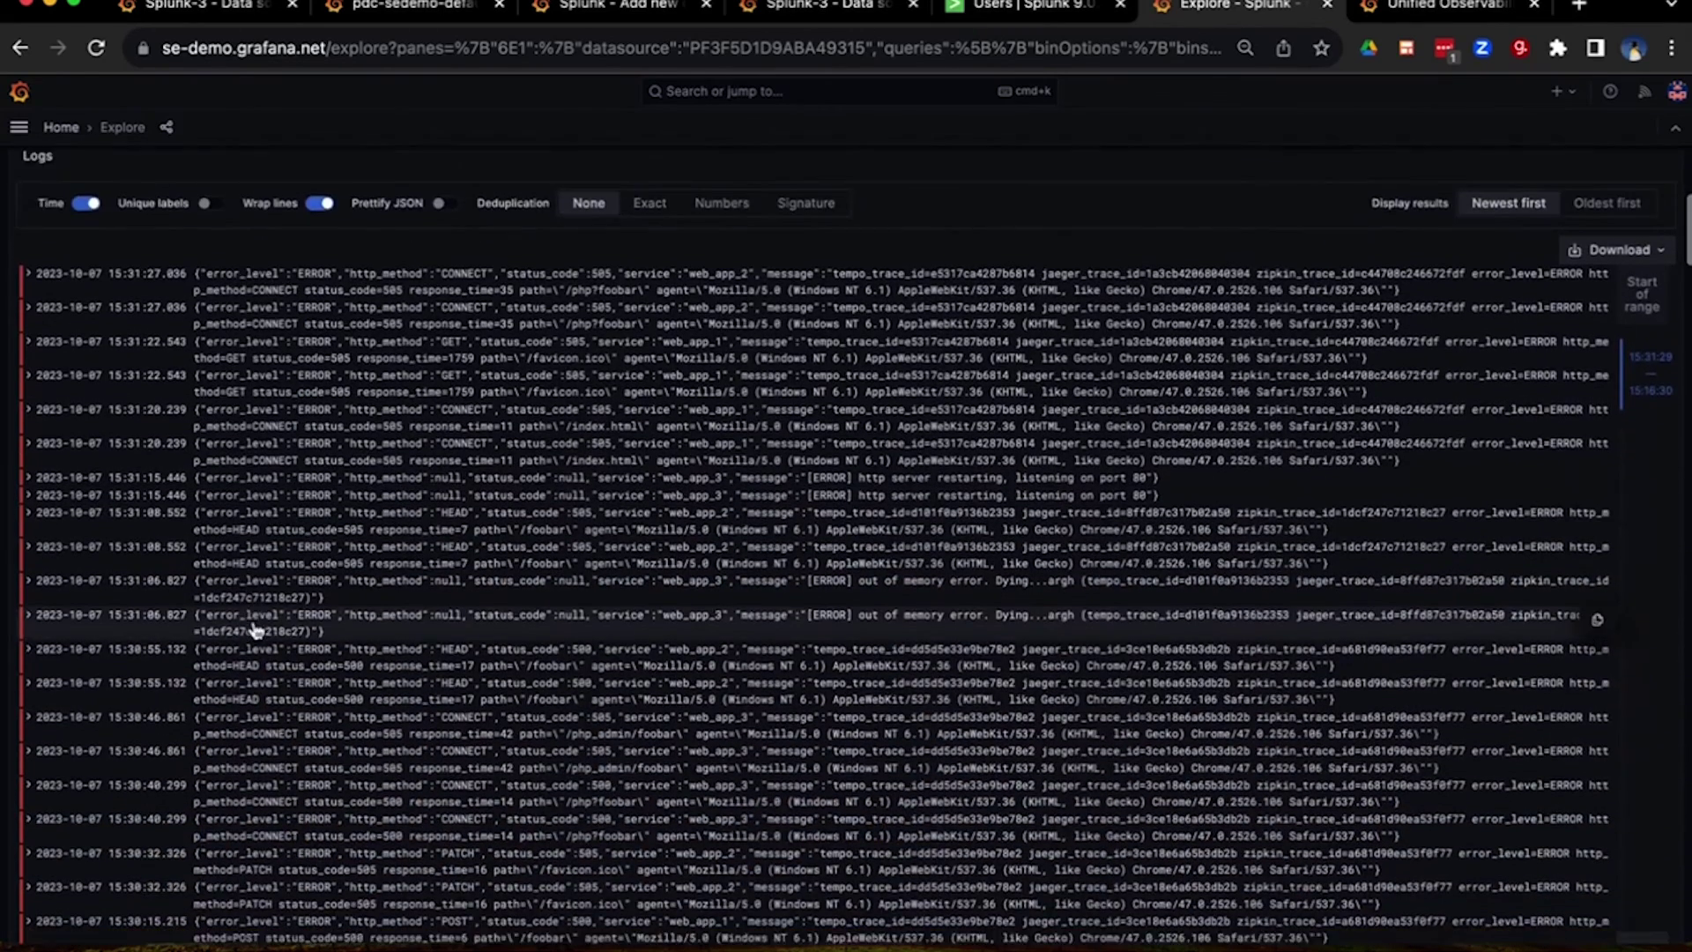
left_click(126, 570)
scroll(530, 594, "down", 2)
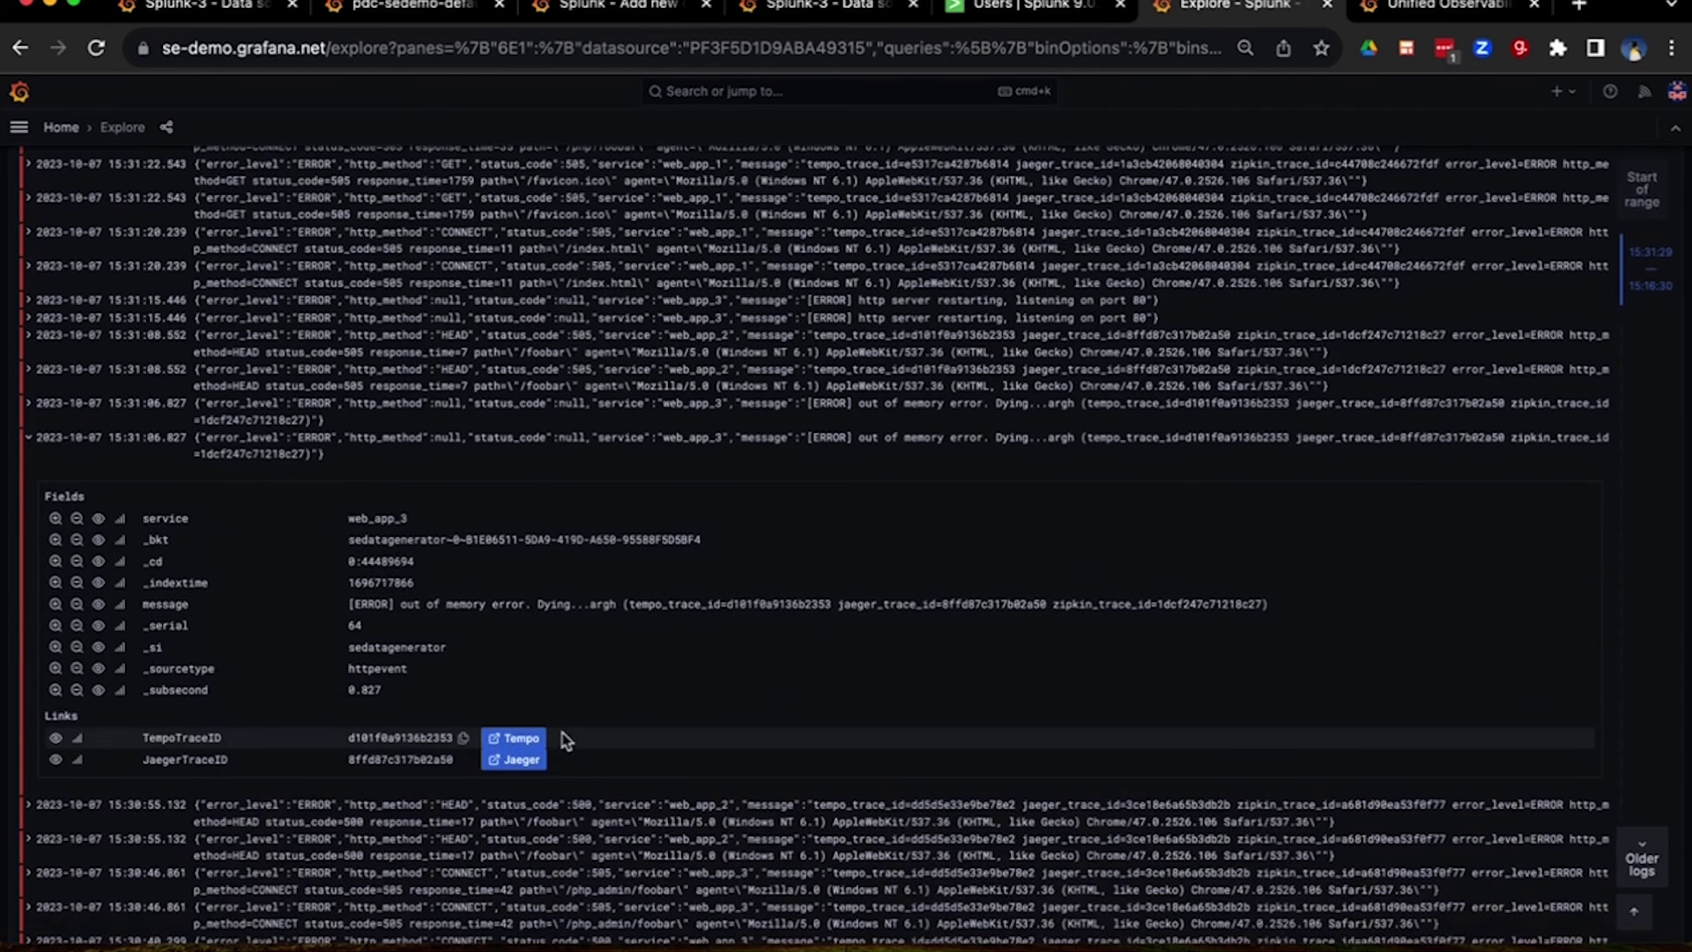
left_click(514, 738)
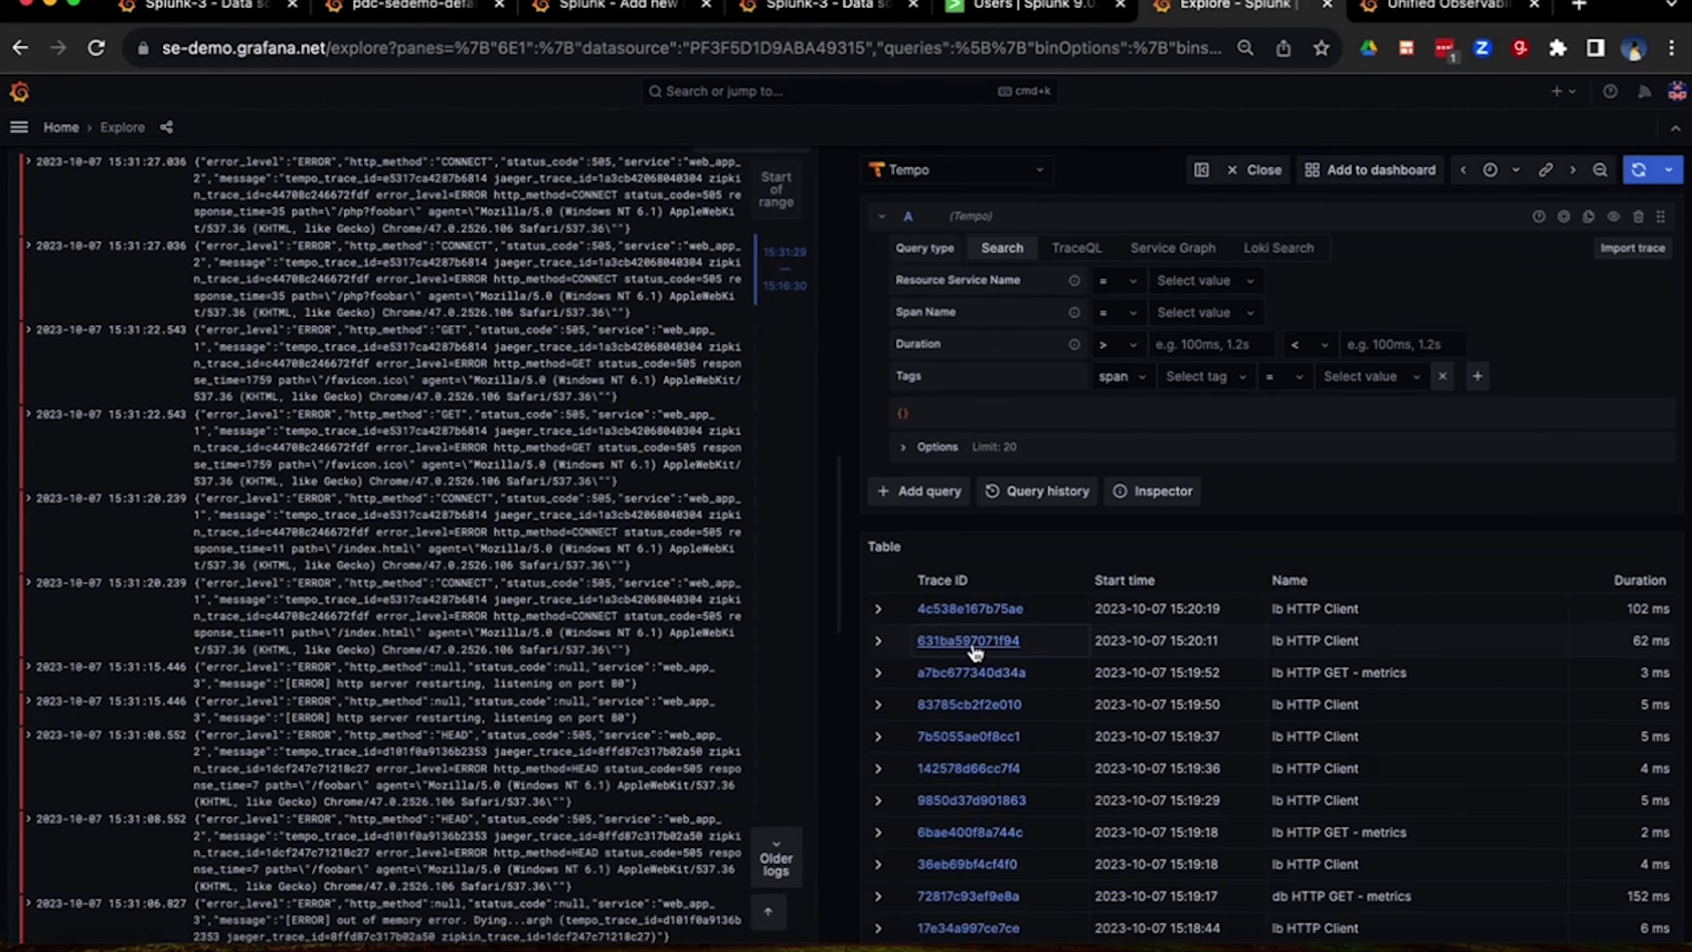
left_click(974, 642)
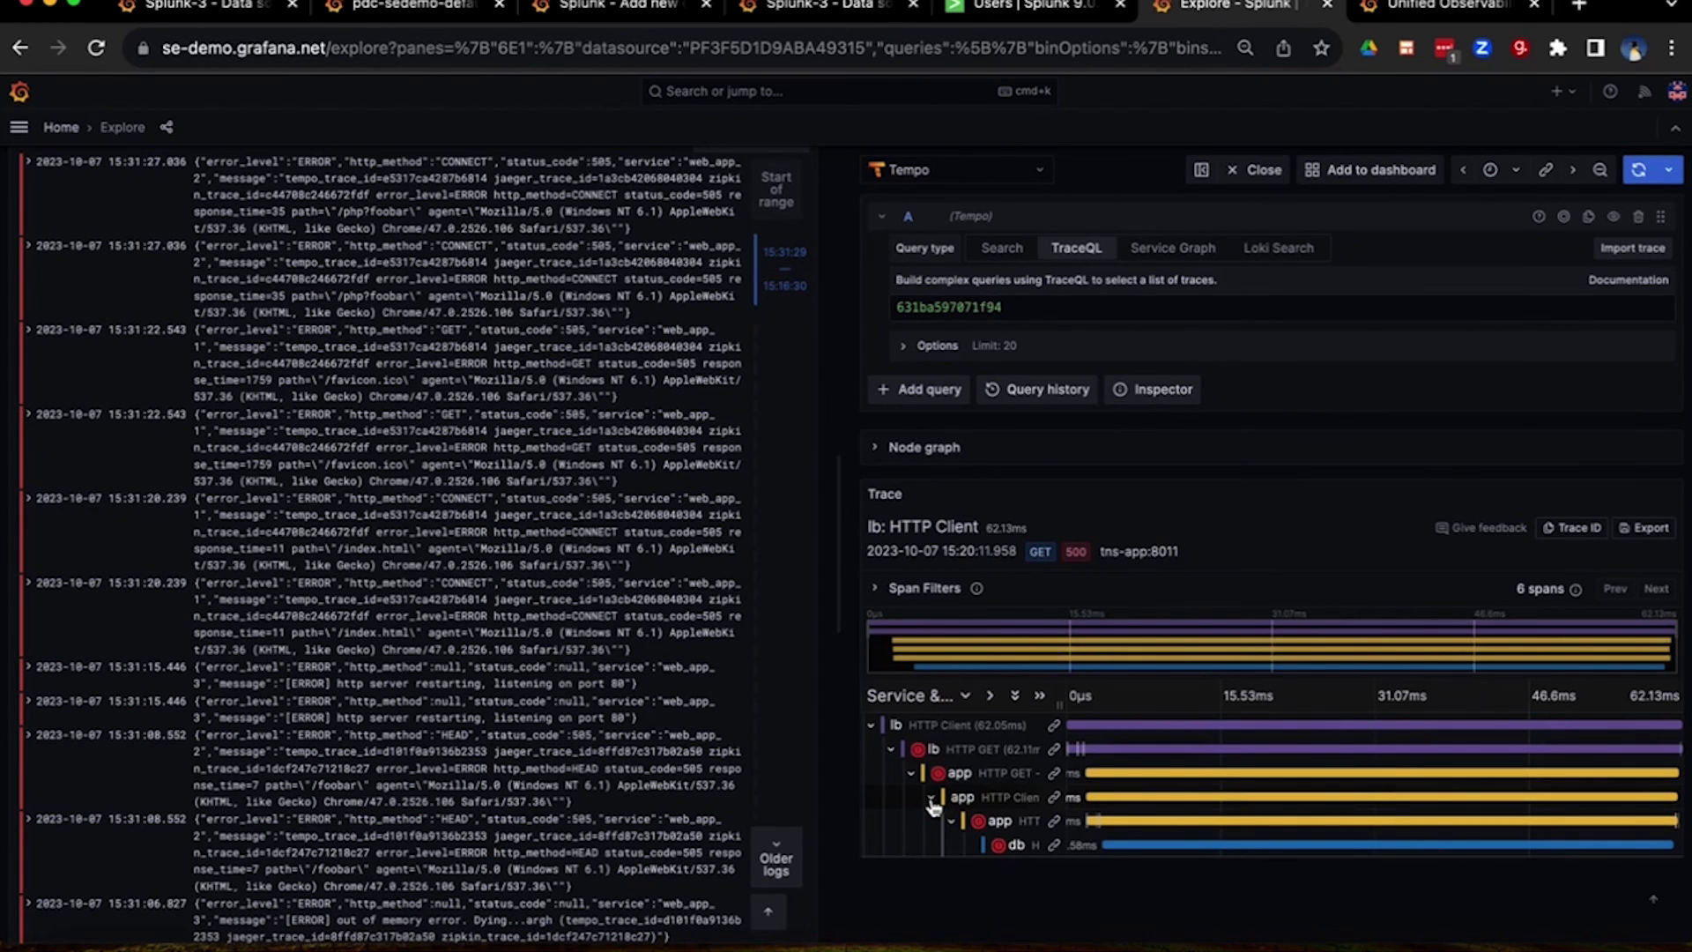
left_click(1422, 7)
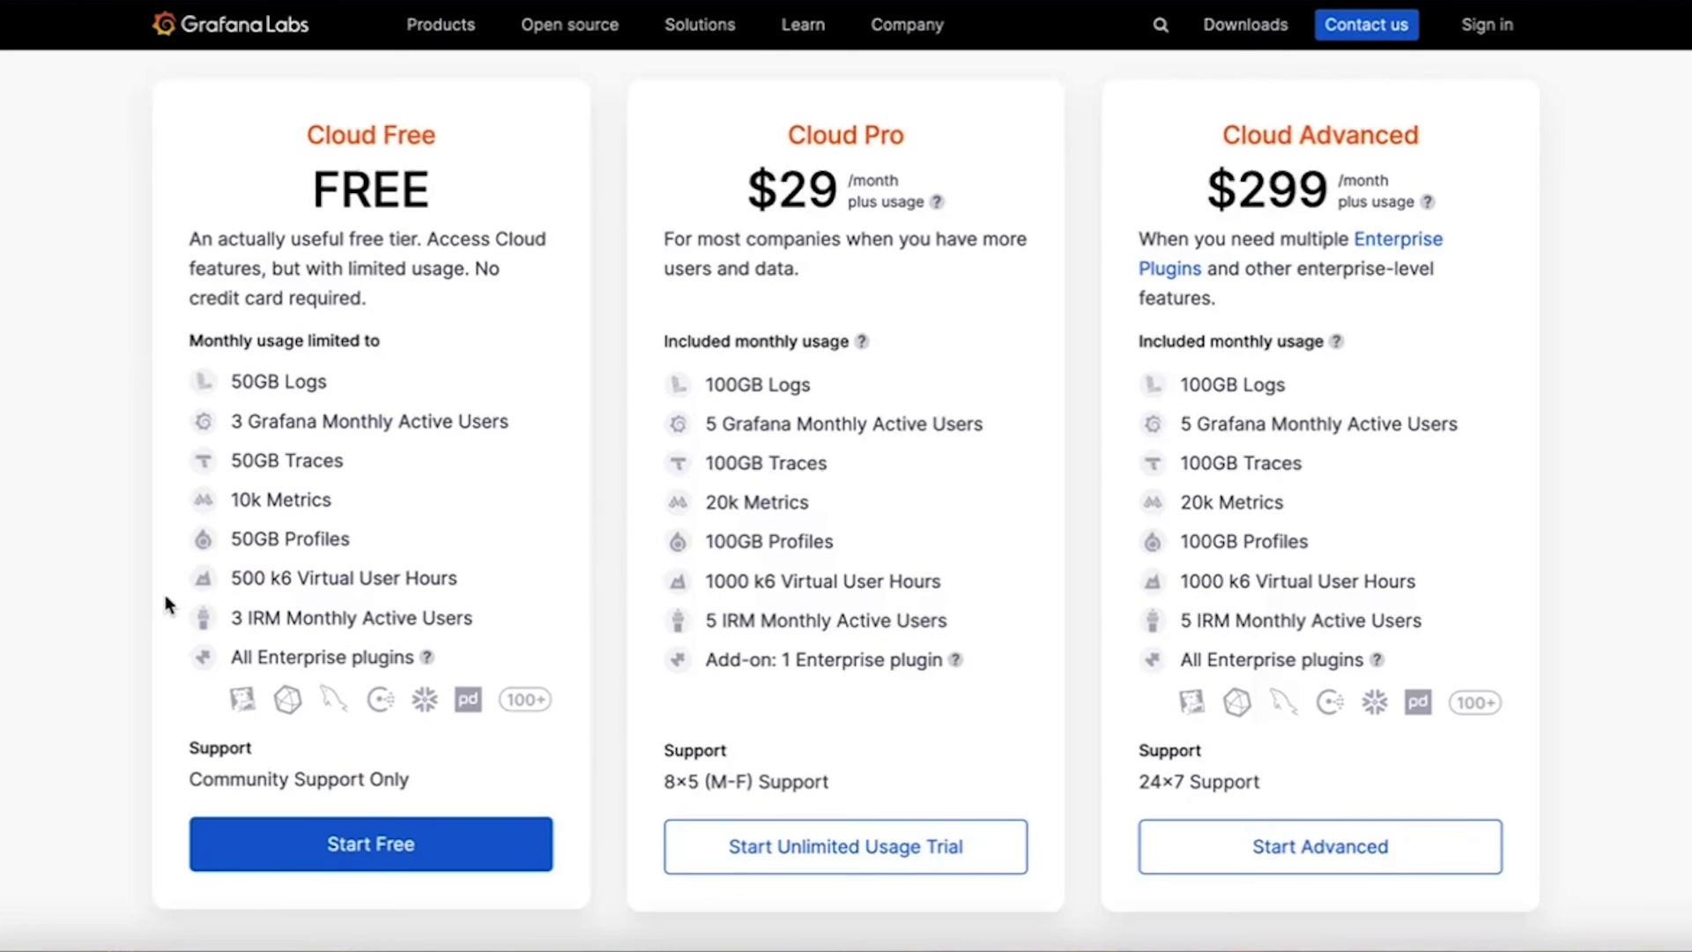
left_click(317, 850)
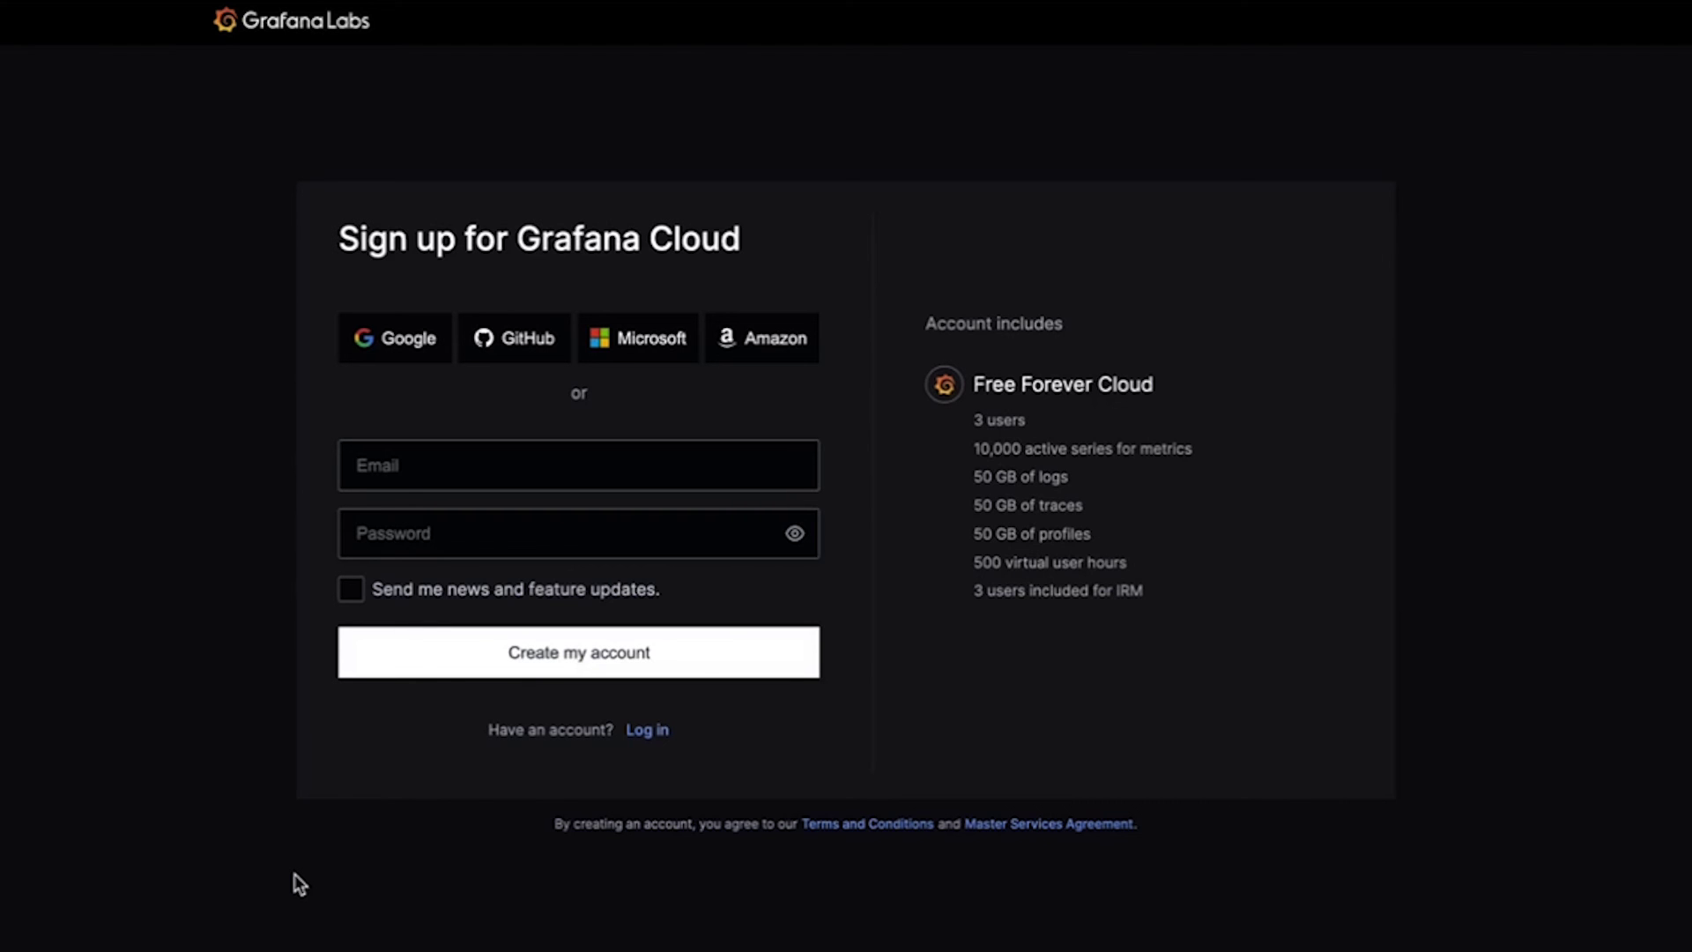